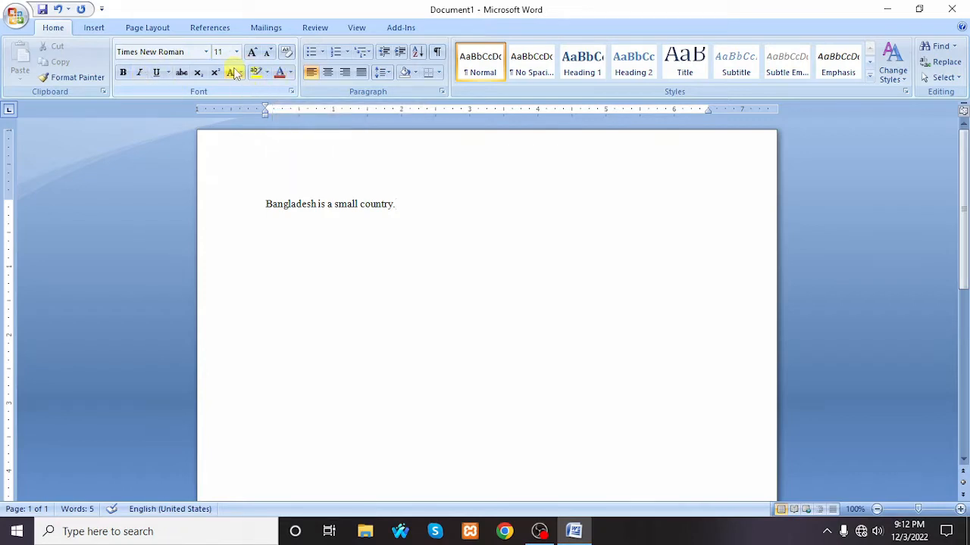
# Change the font of the sentence "Bangladesh is a small country." to Algerian
pyautogui.moveTo(264, 204); pyautogui.dragTo(421, 203)
pyautogui.click(508, 218)
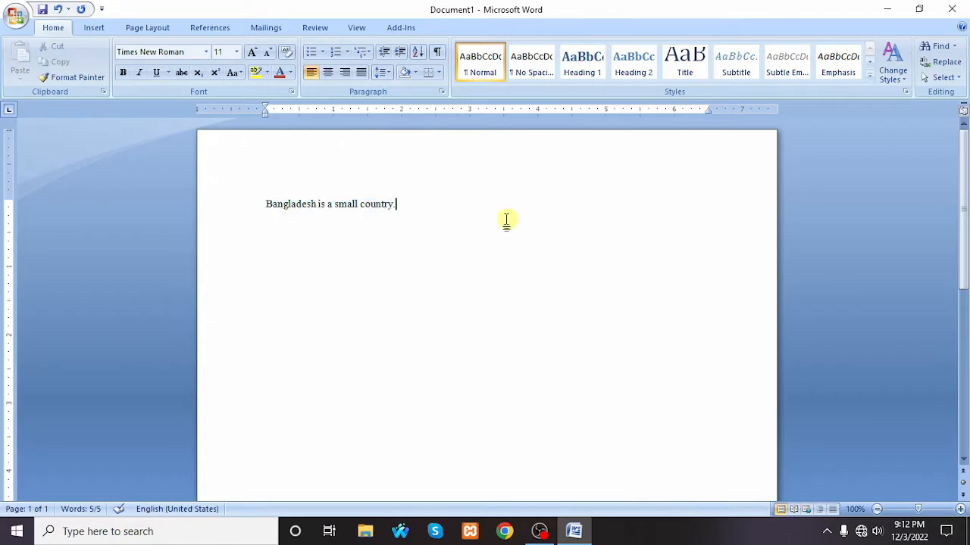
pyautogui.moveTo(427, 205); pyautogui.dragTo(265, 207)
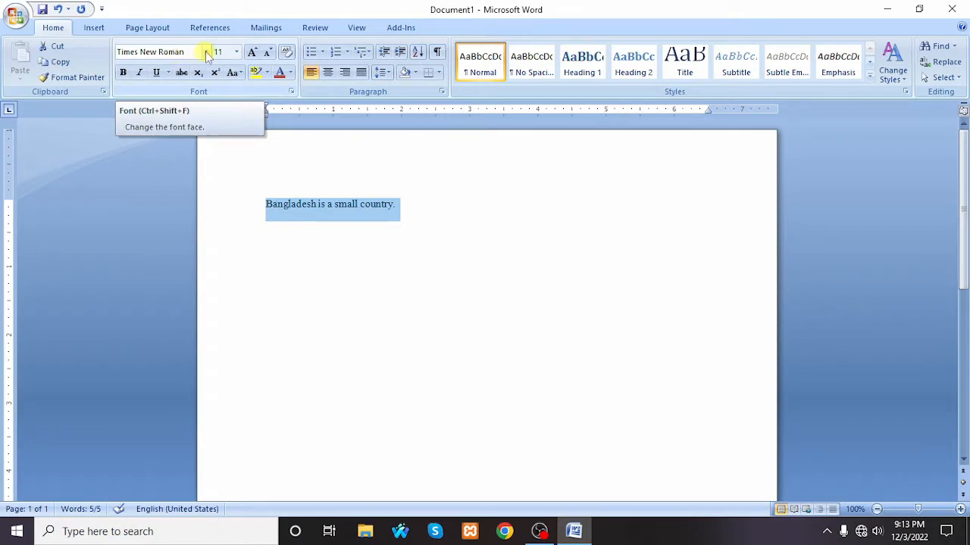
pyautogui.click(206, 52)
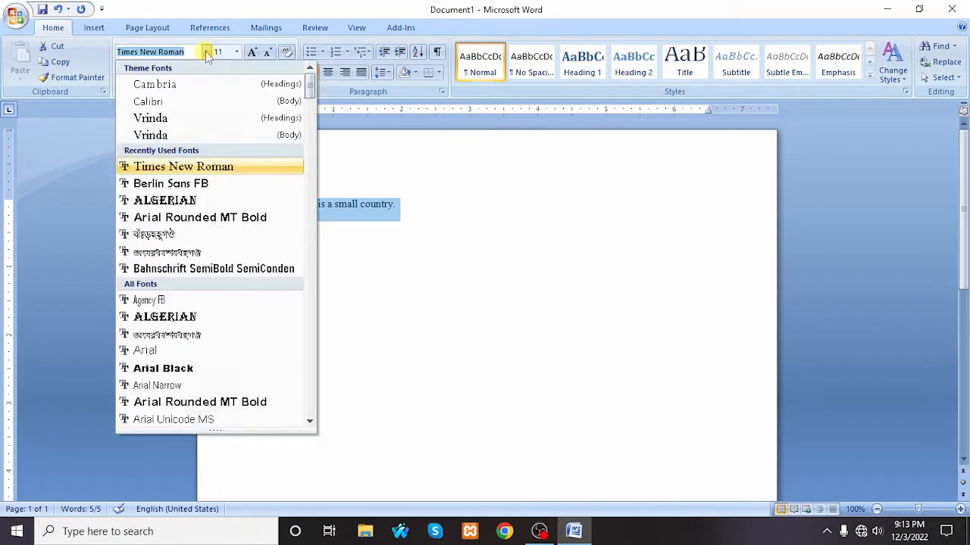
pyautogui.scroll(-7, 178, 200)
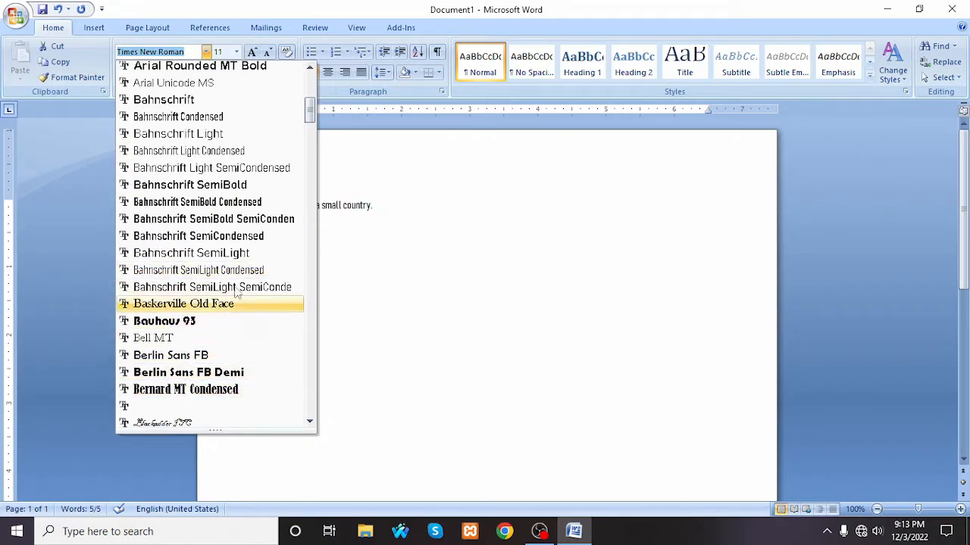
pyautogui.moveTo(310, 115); pyautogui.dragTo(312, 91)
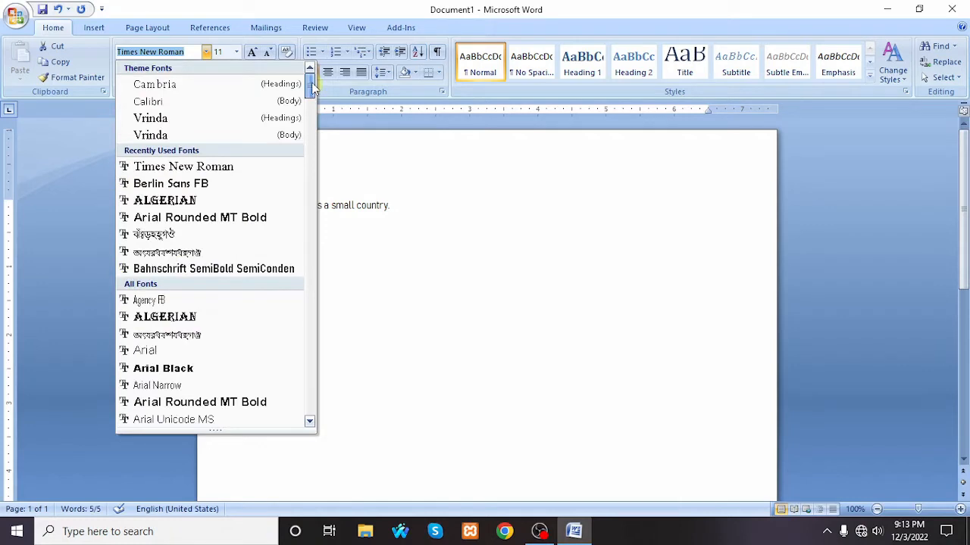
pyautogui.click(164, 200)
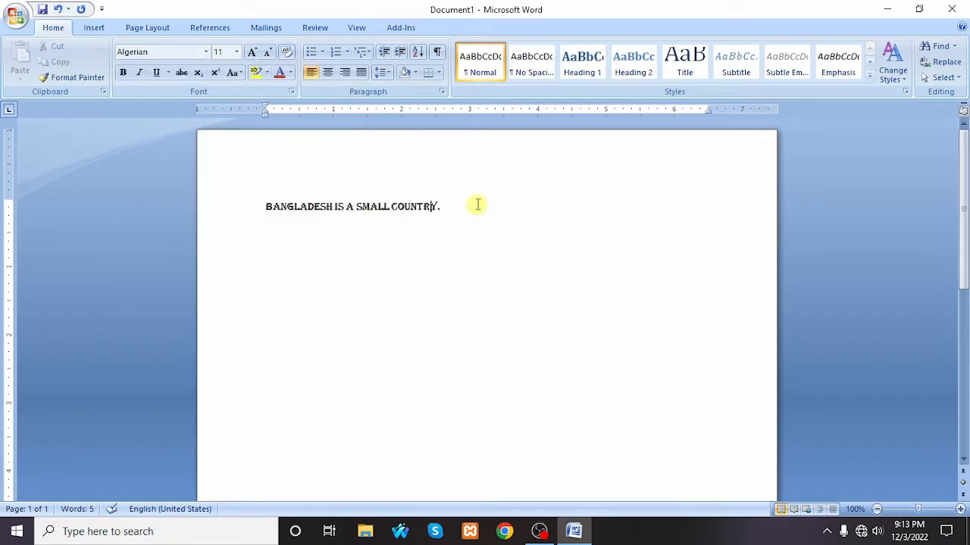
# Set the sentence's font back to Times New Roman
pyautogui.moveTo(480, 205); pyautogui.dragTo(242, 212)
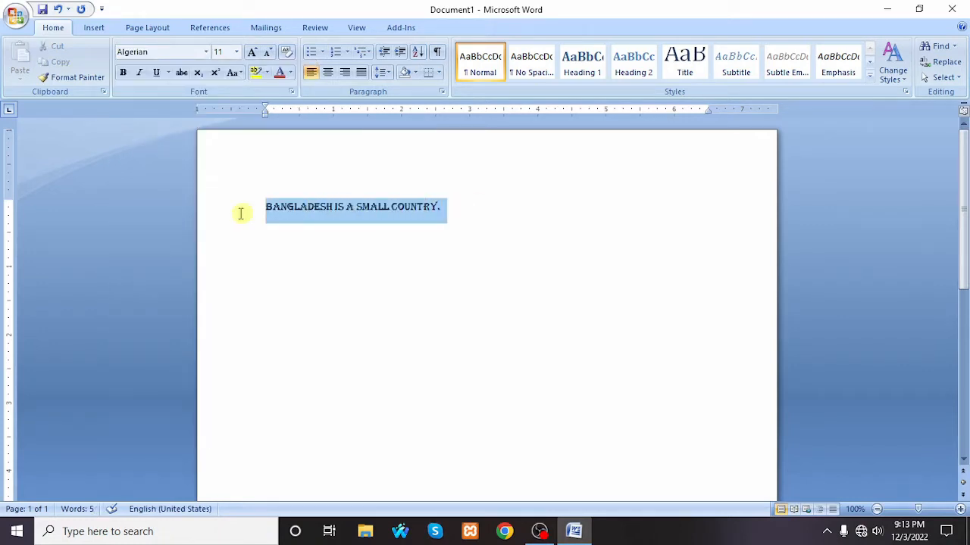
pyautogui.click(205, 52)
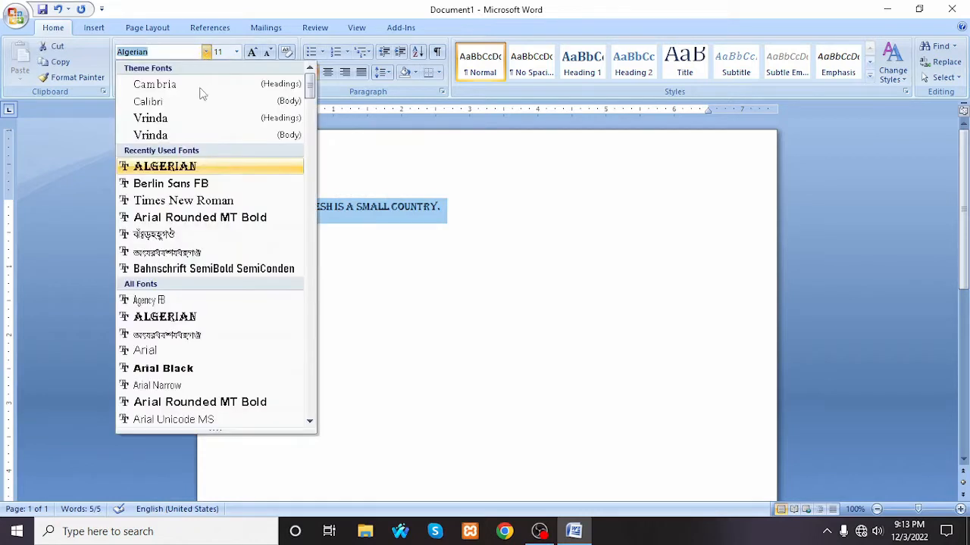
pyautogui.click(195, 200)
pyautogui.click(425, 217)
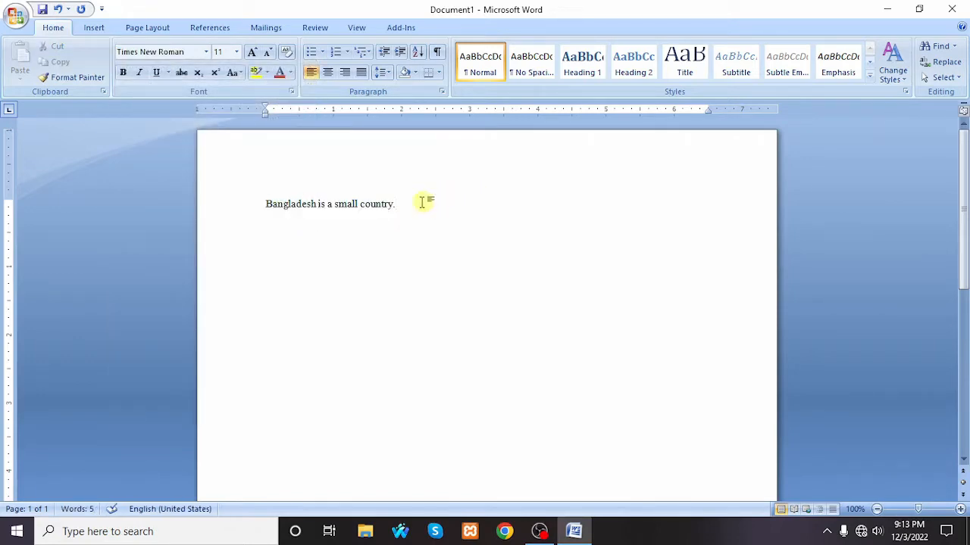
# Enlarge the sentence by choosing the preset font size 36
pyautogui.moveTo(418, 201); pyautogui.dragTo(265, 205)
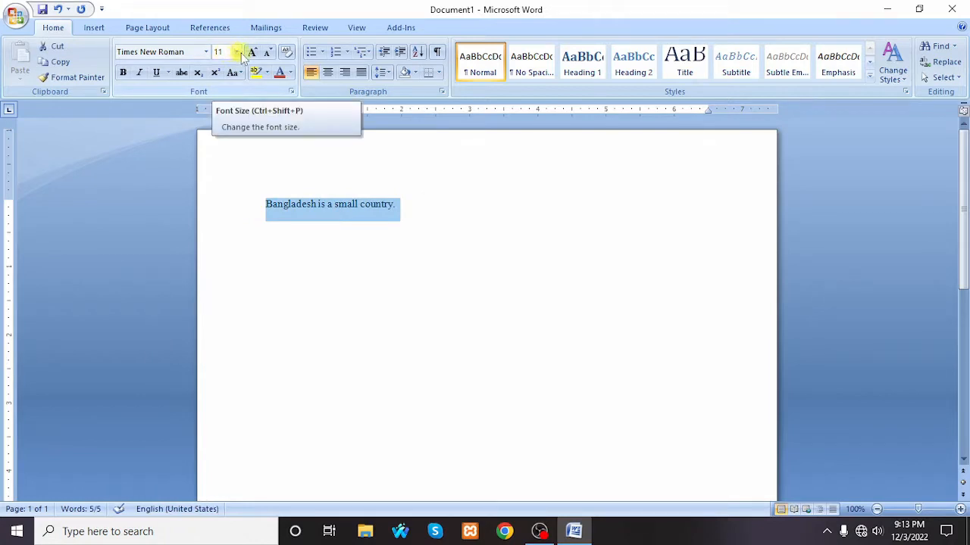
pyautogui.click(237, 52)
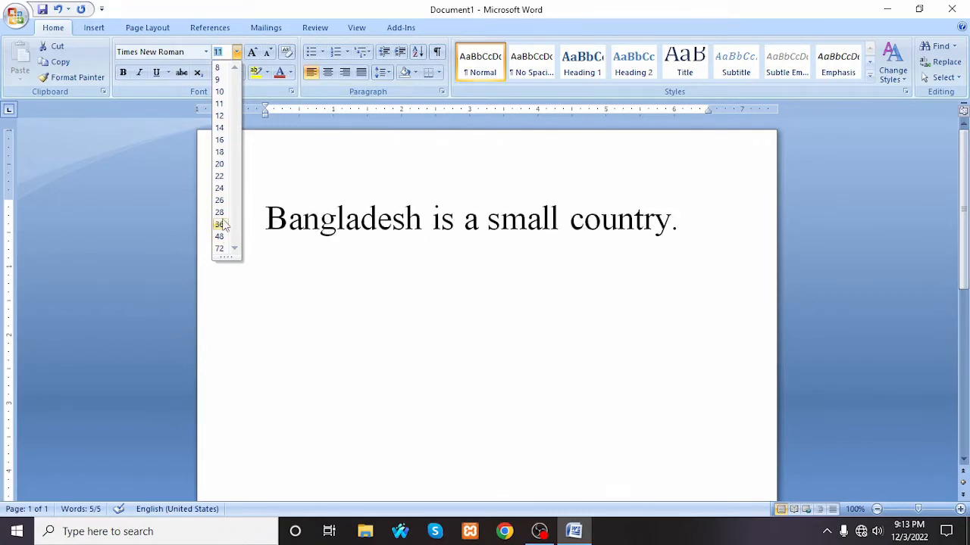
pyautogui.click(222, 224)
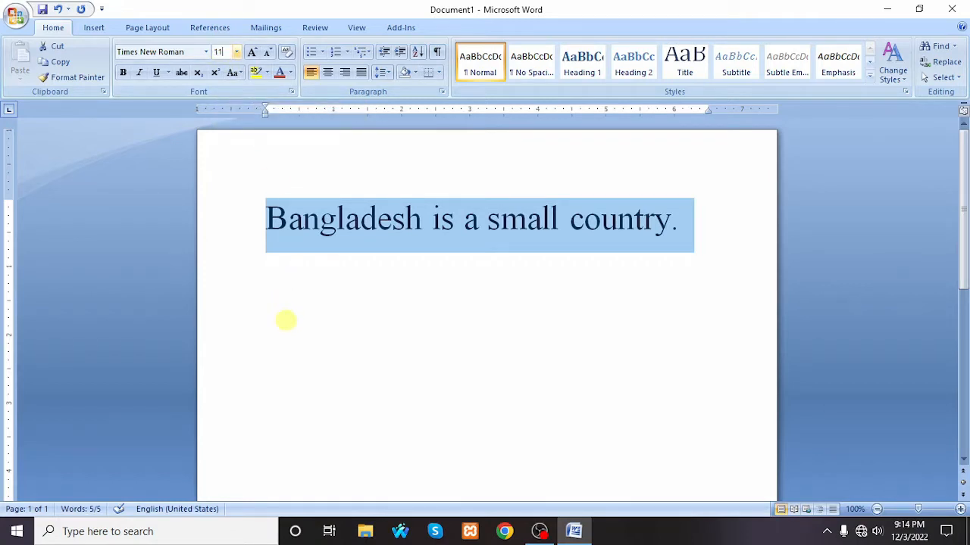
# Set the sentence's font size to 11 and deselect the text
pyautogui.press('Return')
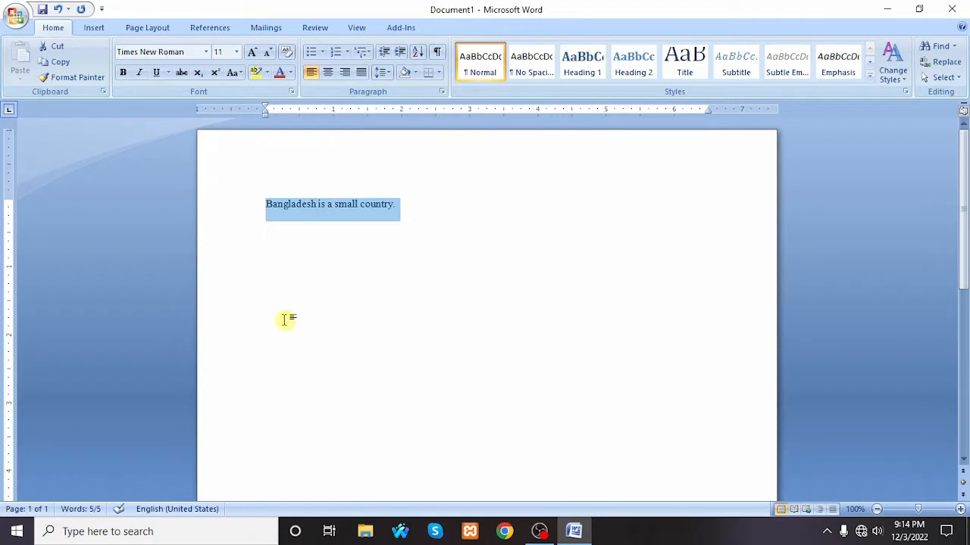
pyautogui.click(440, 231)
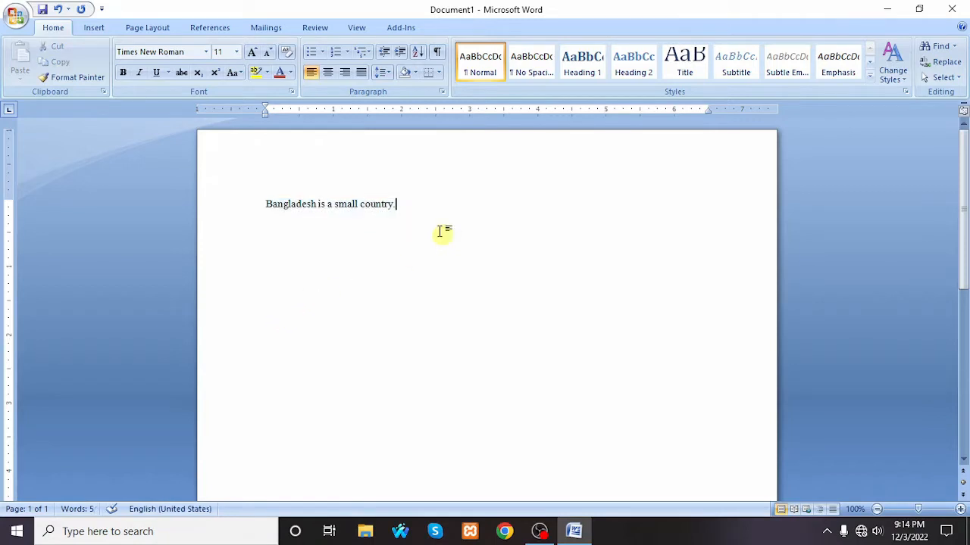
pyautogui.click(236, 52)
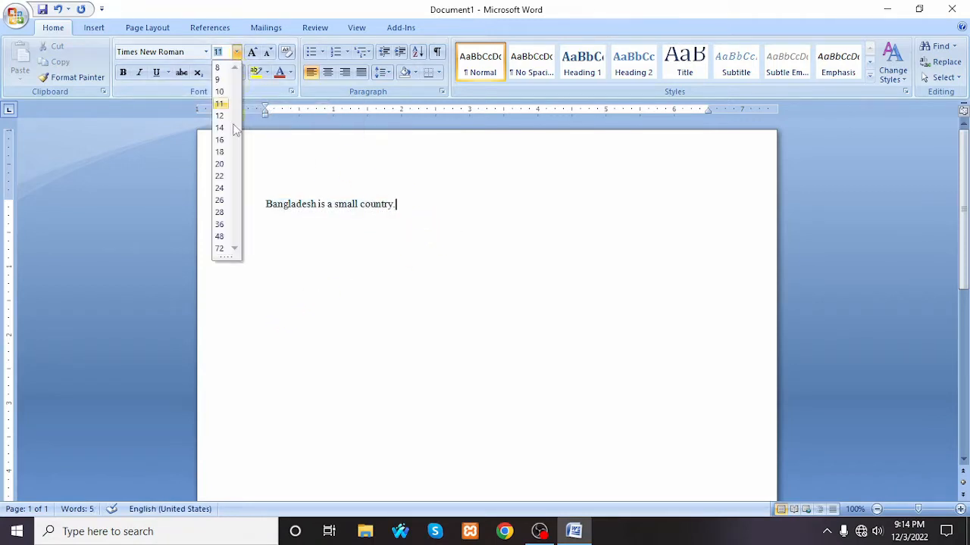
pyautogui.click(414, 201)
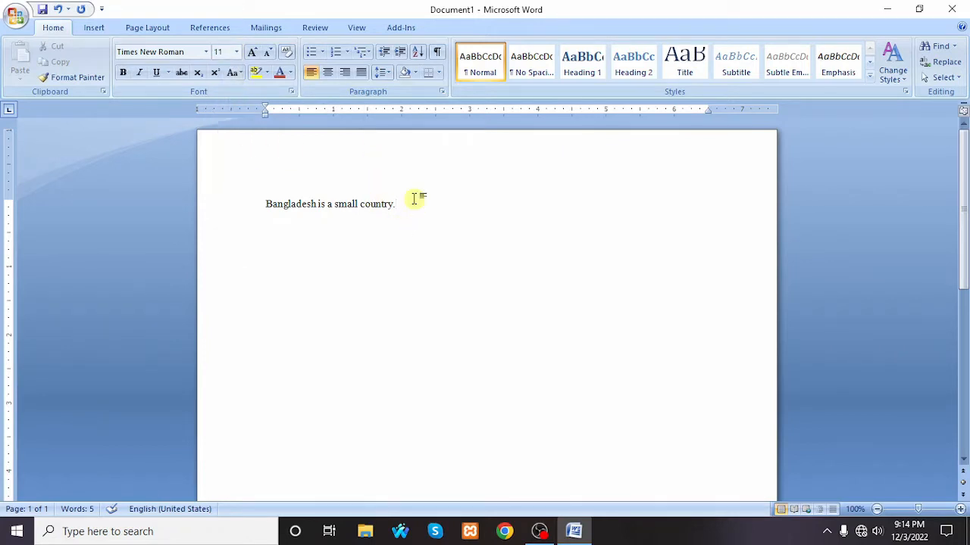
# Enlarge the sentence step by step with Grow Font until its size is 36
pyautogui.moveTo(418, 202); pyautogui.dragTo(277, 206)
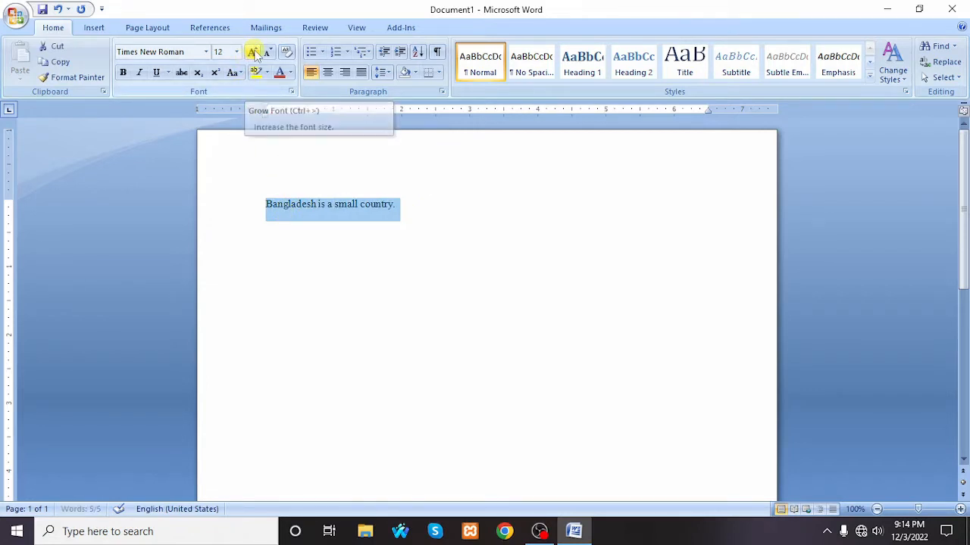
pyautogui.click(253, 53)
pyautogui.click(253, 52)
pyautogui.click(253, 52)
pyautogui.click(253, 52)
pyautogui.click(253, 52)
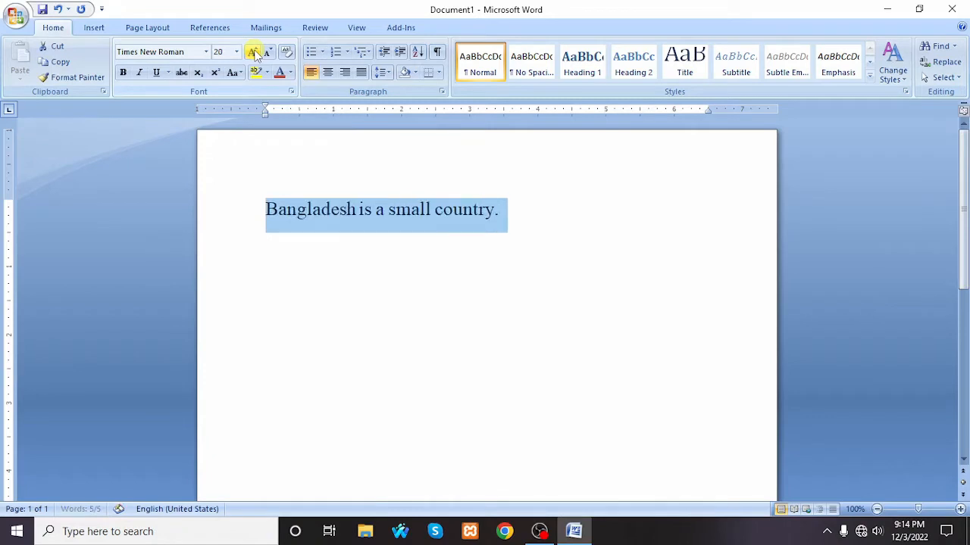
pyautogui.click(253, 52)
pyautogui.click(253, 52)
pyautogui.click(253, 52)
pyautogui.click(253, 52)
pyautogui.click(253, 53)
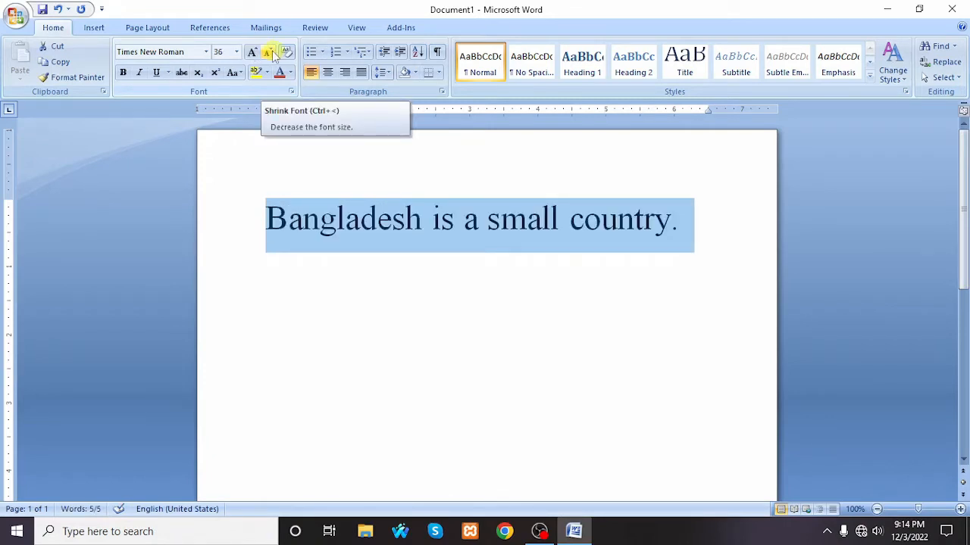
# Reduce the sentence step by step with Shrink Font until its size is 14
pyautogui.click(269, 53)
pyautogui.click(269, 53)
pyautogui.click(270, 53)
pyautogui.click(269, 53)
pyautogui.click(270, 53)
pyautogui.click(269, 53)
pyautogui.click(270, 53)
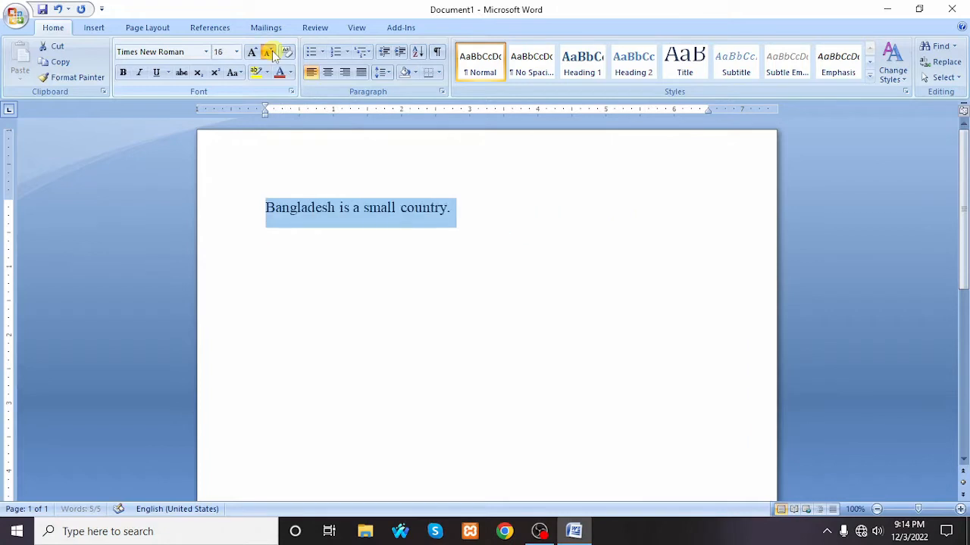
pyautogui.click(269, 53)
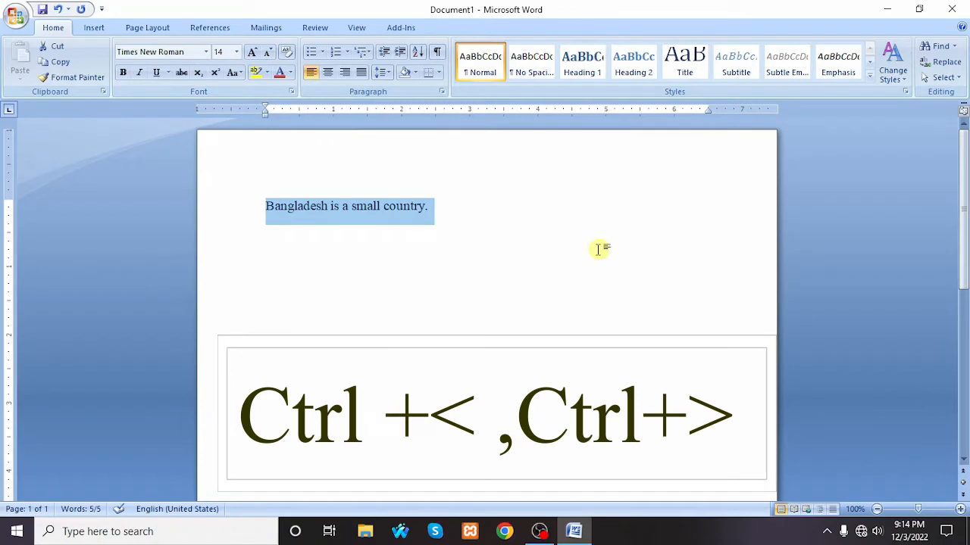
# Try growing and shrinking the selected sentence by one size, and grow it incrementally to 26
pyautogui.hotkey('ctrl', 'shift', '.')
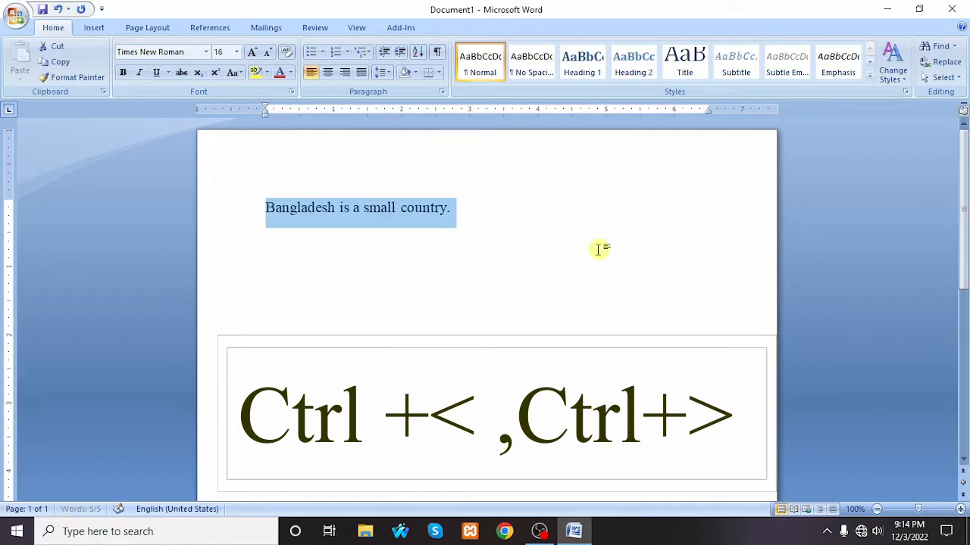
pyautogui.hotkey('ctrl', 'shift', ',')
pyautogui.hotkey('ctrl', 'shift', '.')
pyautogui.hotkey('ctrl', 'shift', '.')
pyautogui.hotkey('ctrl', 'shift', '.')
pyautogui.hotkey('ctrl', 'shift', '.')
pyautogui.hotkey('ctrl', 'shift', '.')
pyautogui.hotkey('ctrl', 'shift', '.')
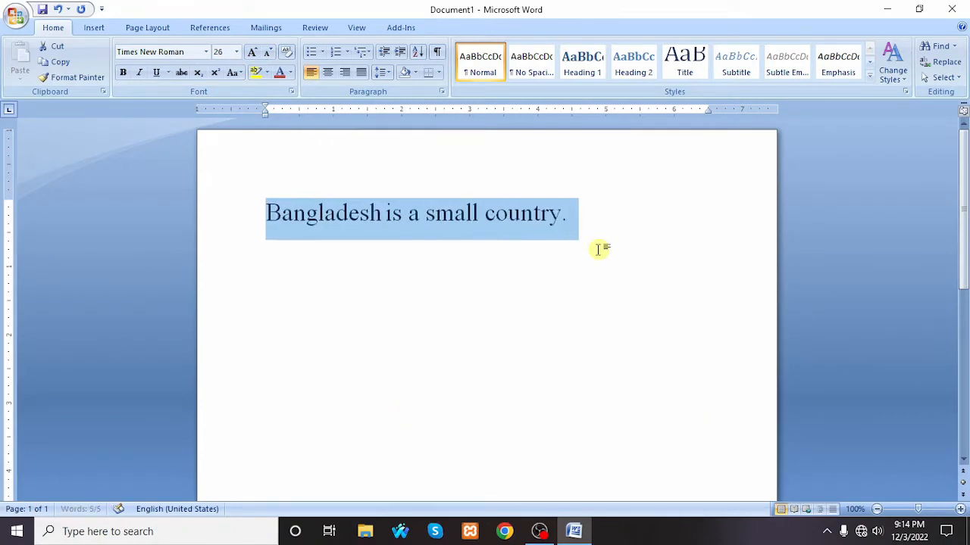
# Shrink the selected sentence incrementally to font size 14 and deselect it
pyautogui.hotkey('ctrl', 'shift', ',')
pyautogui.hotkey('ctrl', 'shift', ',')
pyautogui.hotkey('ctrl', 'shift', ',')
pyautogui.hotkey('ctrl', 'shift', ',')
pyautogui.hotkey('ctrl', 'shift', ',')
pyautogui.hotkey('ctrl', 'shift', ',')
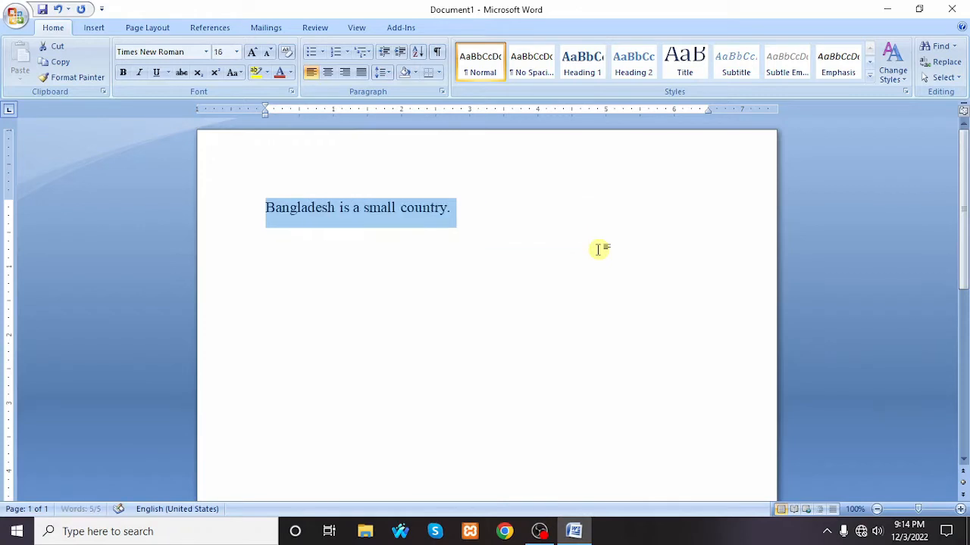
pyautogui.click(476, 226)
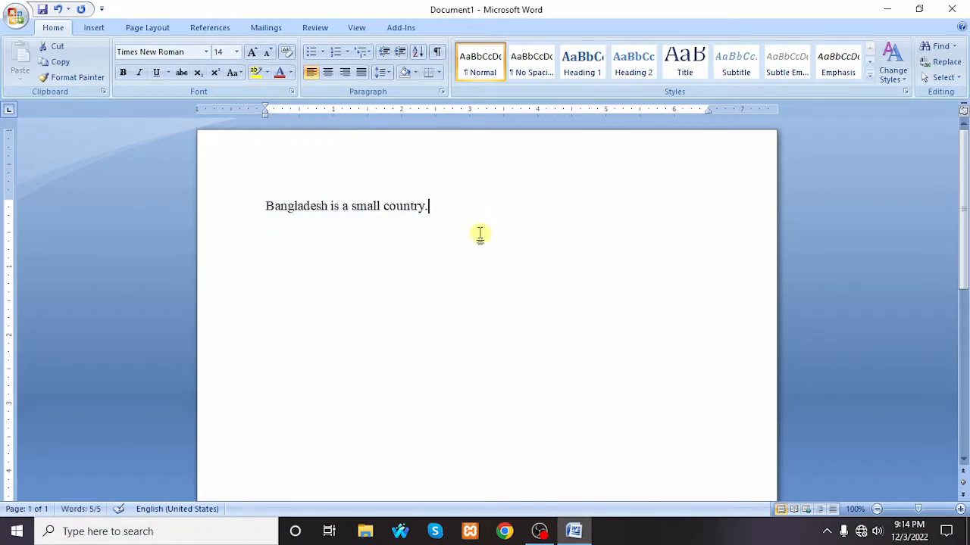
# Make the whole sentence bold, italic and underlined, and color its text with the red theme color
pyautogui.moveTo(465, 210); pyautogui.dragTo(301, 217)
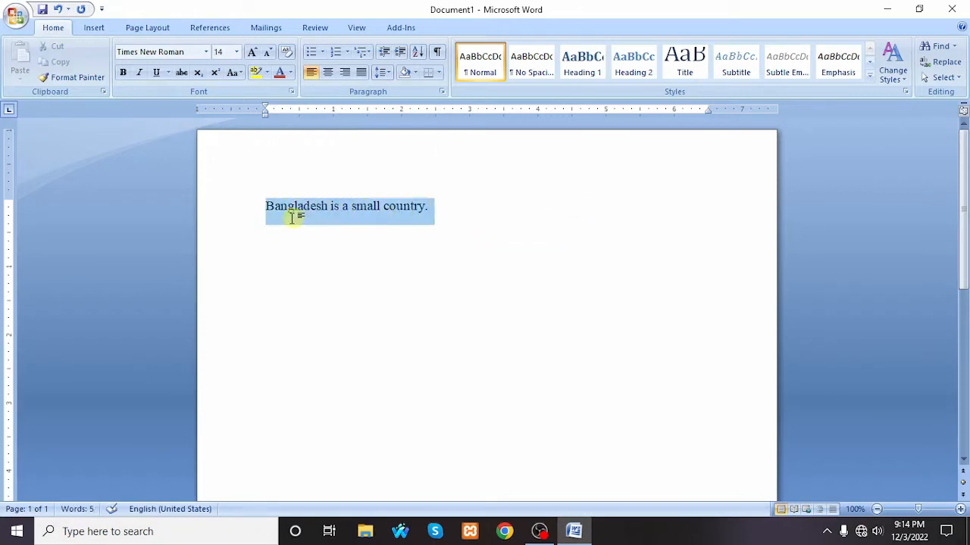
pyautogui.click(124, 72)
pyautogui.click(140, 72)
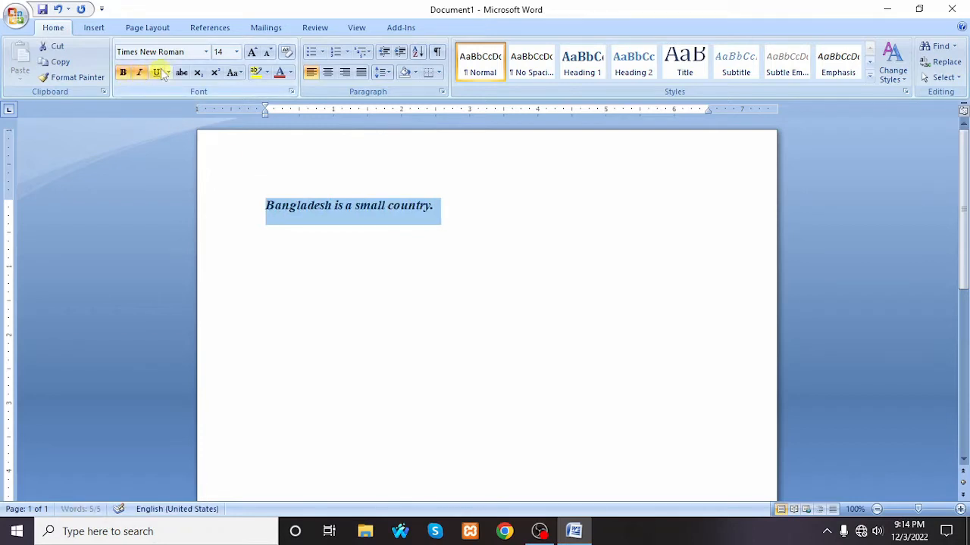
pyautogui.click(156, 72)
pyautogui.click(291, 73)
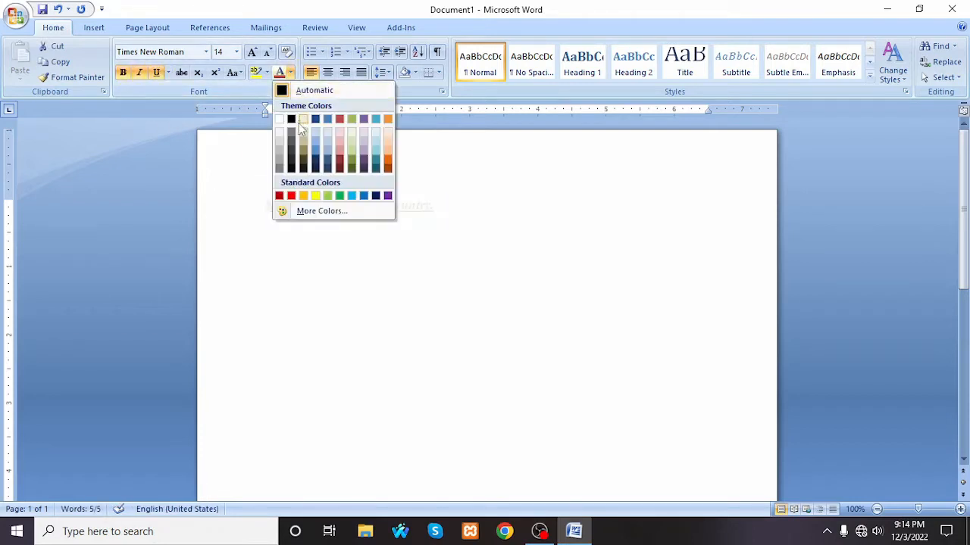
pyautogui.click(340, 120)
pyautogui.click(513, 268)
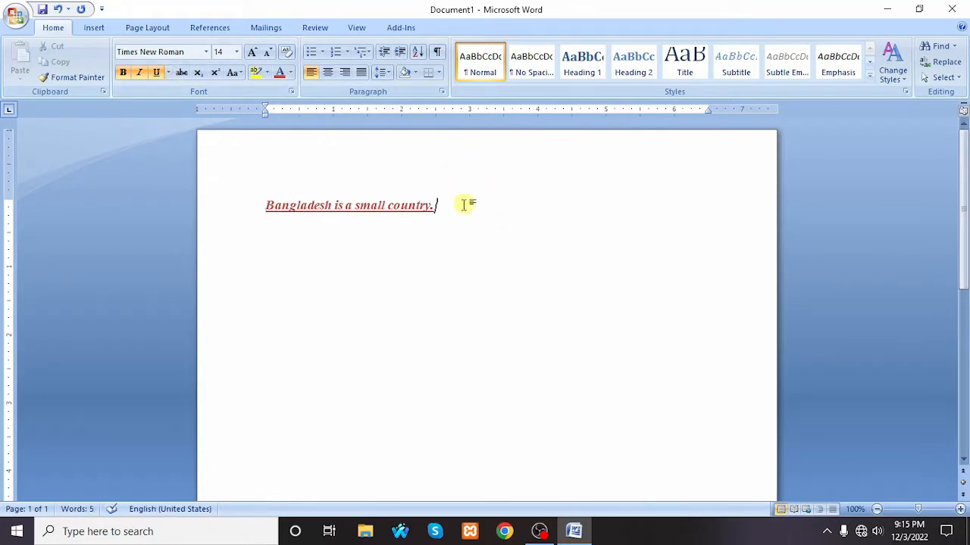
# Clear all formatting from the sentence so it uses the default plain text style
pyautogui.moveTo(466, 208); pyautogui.dragTo(272, 213)
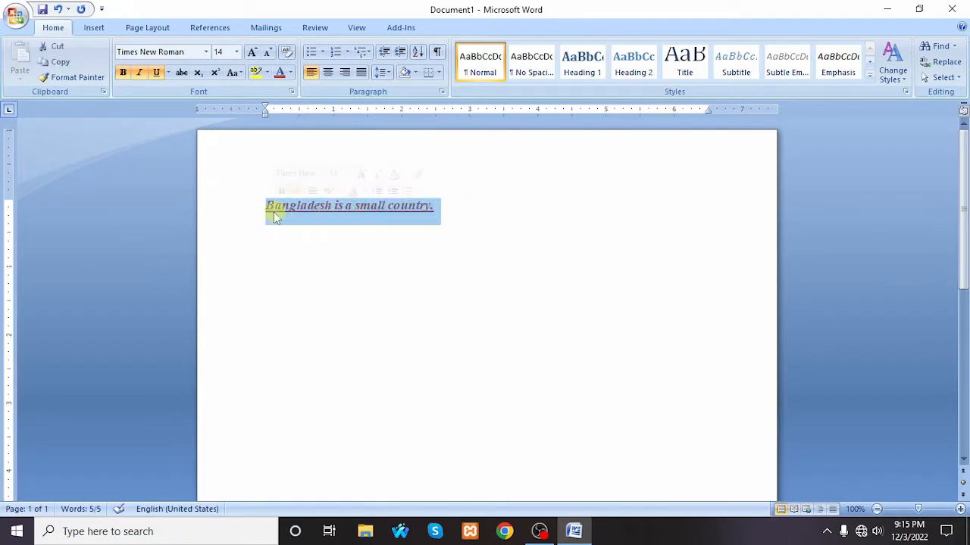
pyautogui.click(287, 52)
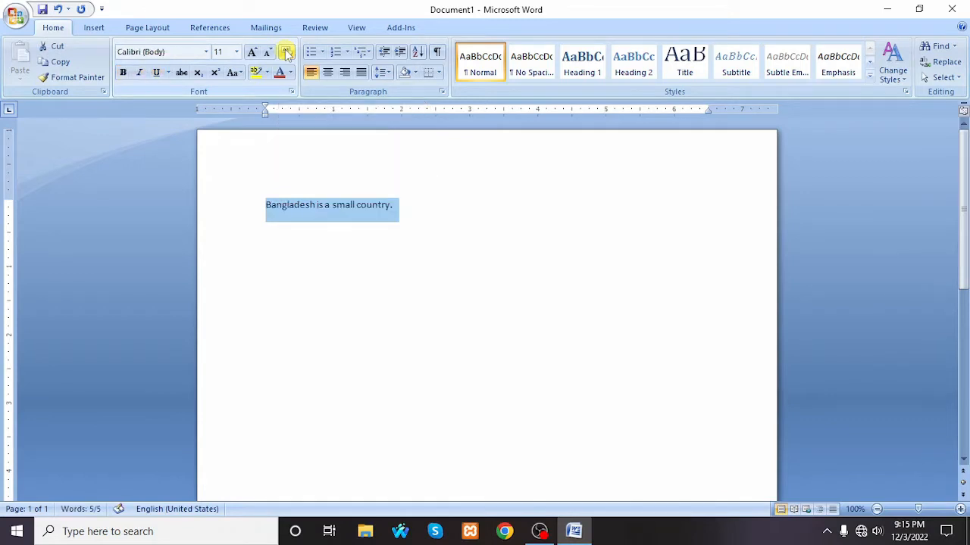
pyautogui.click(382, 233)
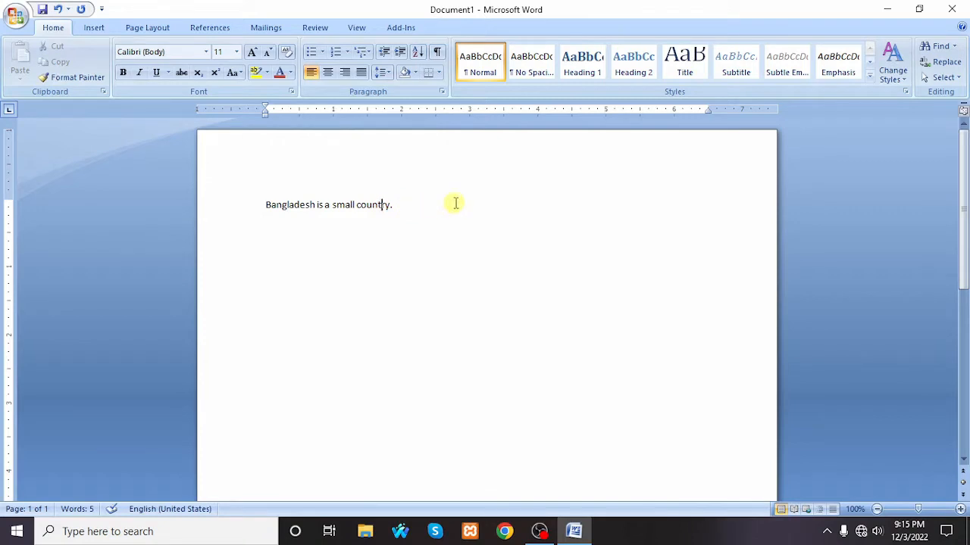
# Make the whole sentence bold
pyautogui.moveTo(435, 206); pyautogui.dragTo(279, 208)
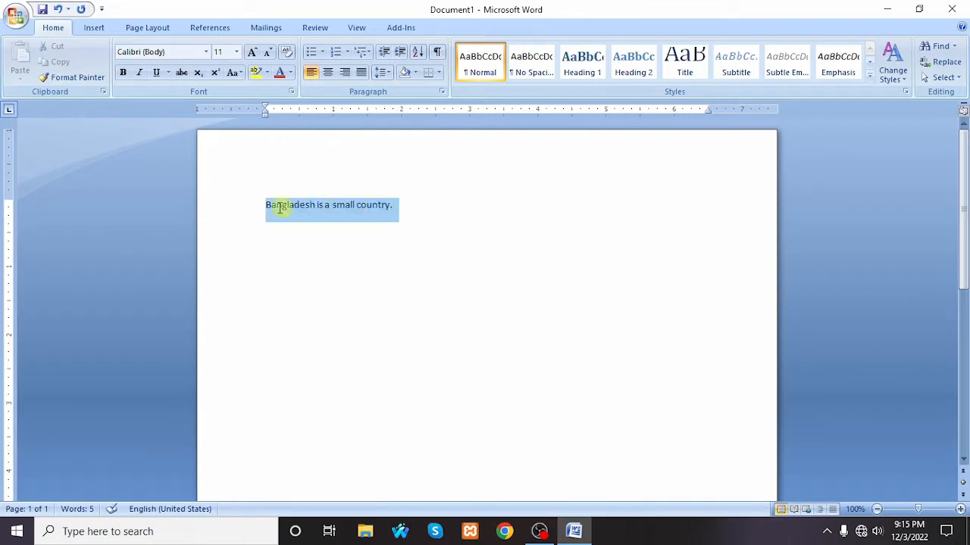
pyautogui.click(126, 76)
pyautogui.click(443, 216)
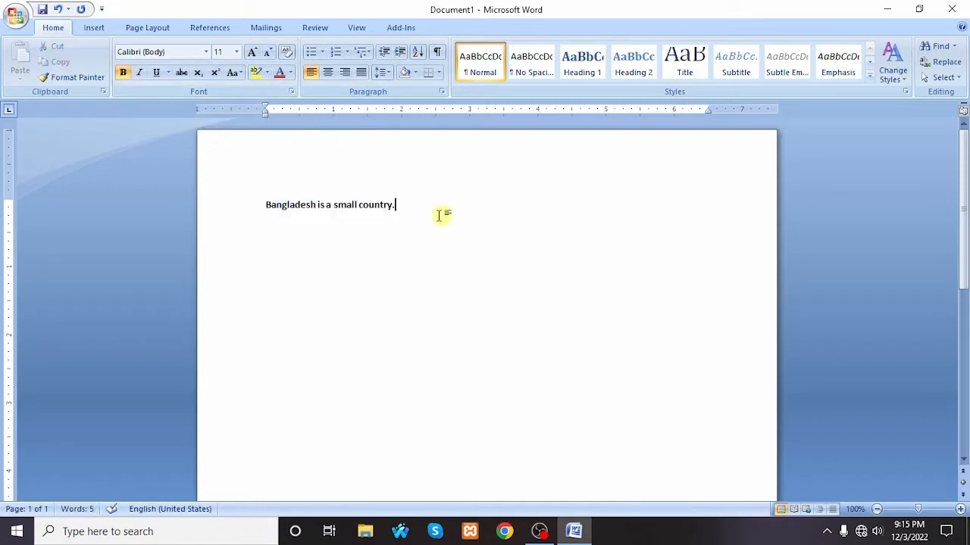
# Remove the bold formatting from the whole sentence and deselect it
pyautogui.moveTo(426, 200); pyautogui.dragTo(271, 203)
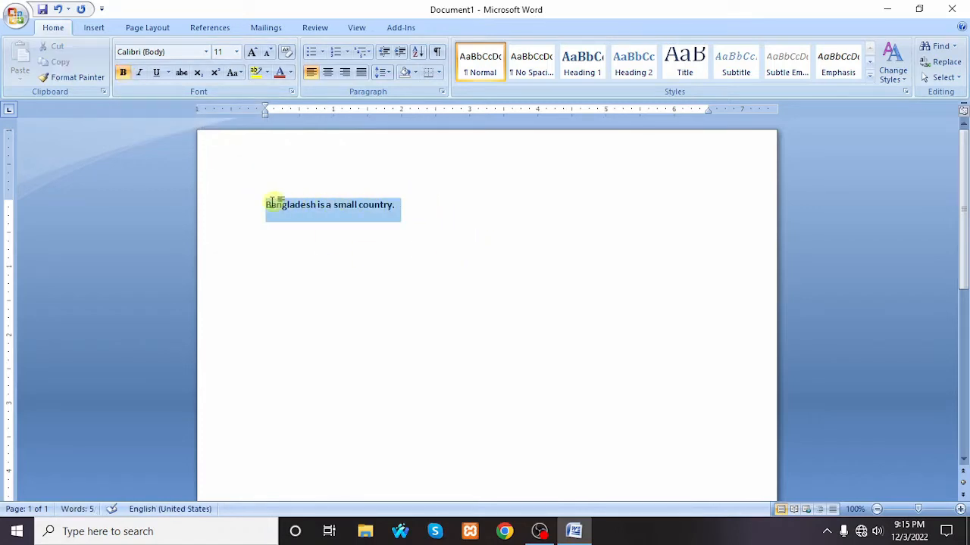
pyautogui.click(127, 72)
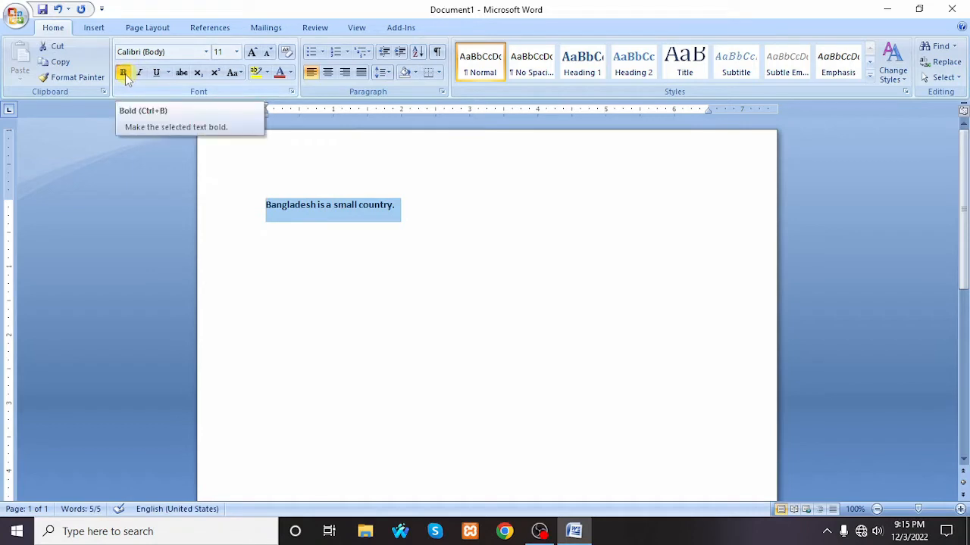
pyautogui.click(126, 75)
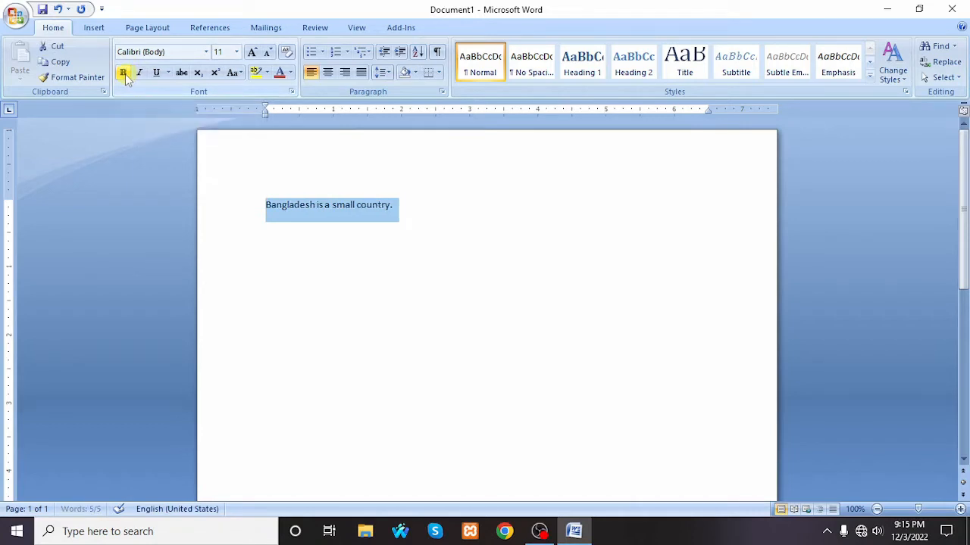
pyautogui.click(447, 223)
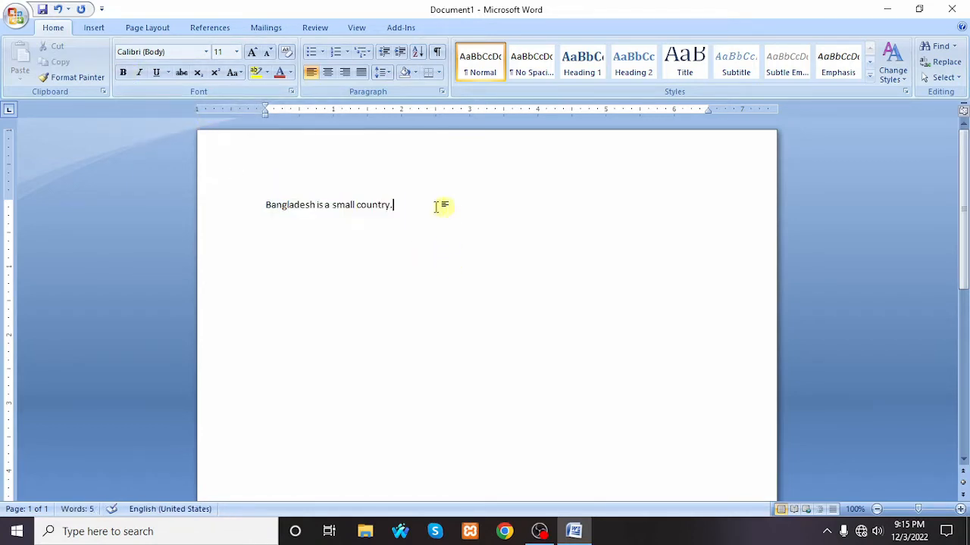
# Switch bold on and back off for the whole sentence, leaving it deselected
pyautogui.moveTo(440, 206); pyautogui.dragTo(253, 204)
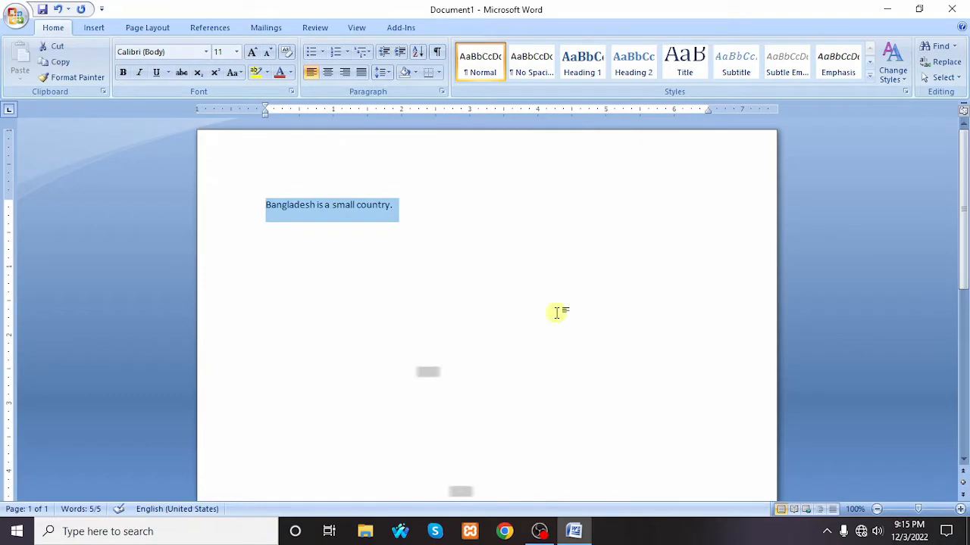
pyautogui.hotkey('ctrl', 'b')
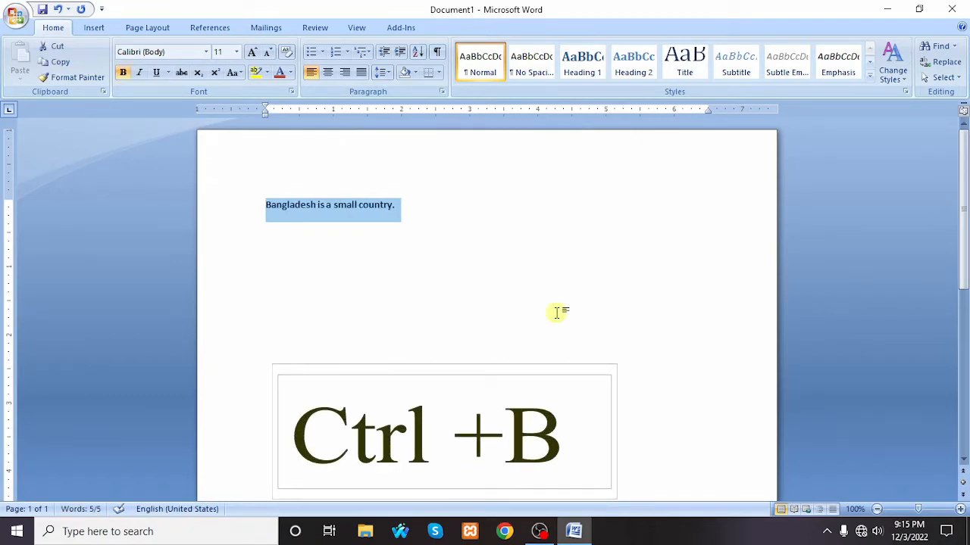
pyautogui.hotkey('ctrl', 'b')
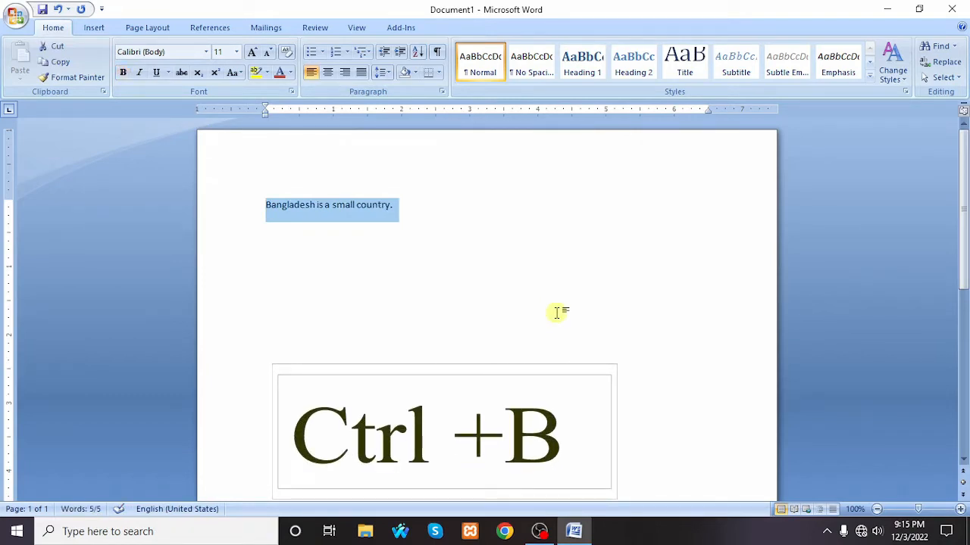
pyautogui.click(556, 312)
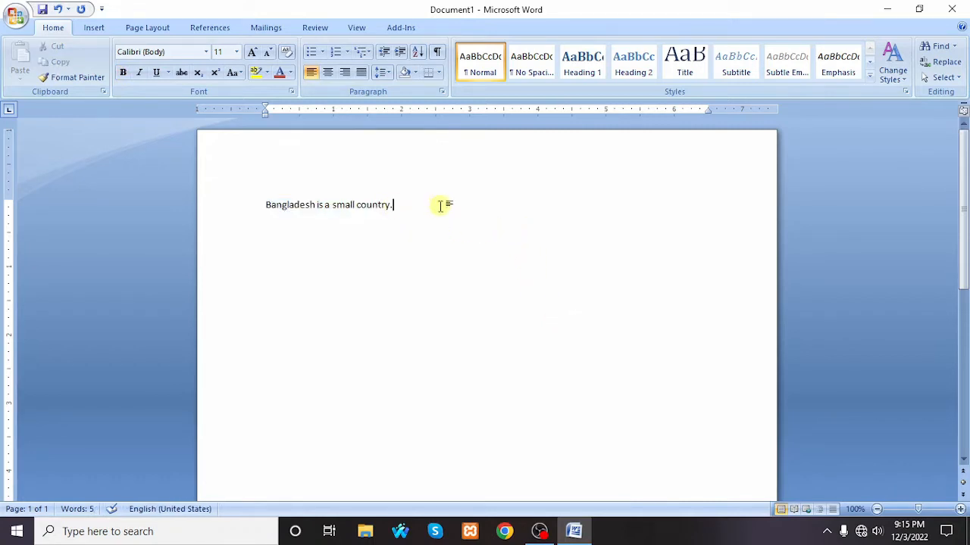
# Italicize the whole sentence "Bangladesh is a small country." and deselect it
pyautogui.click(238, 205)
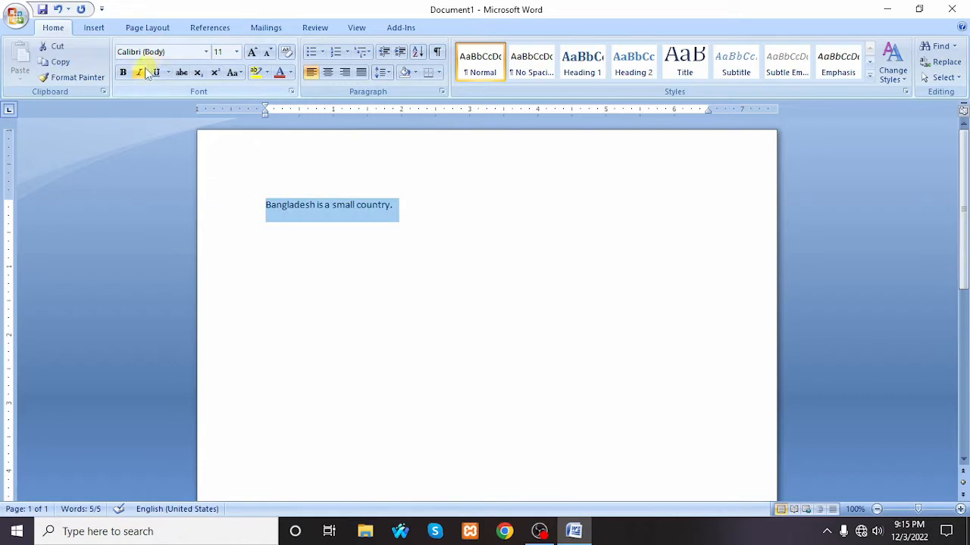
pyautogui.click(525, 255)
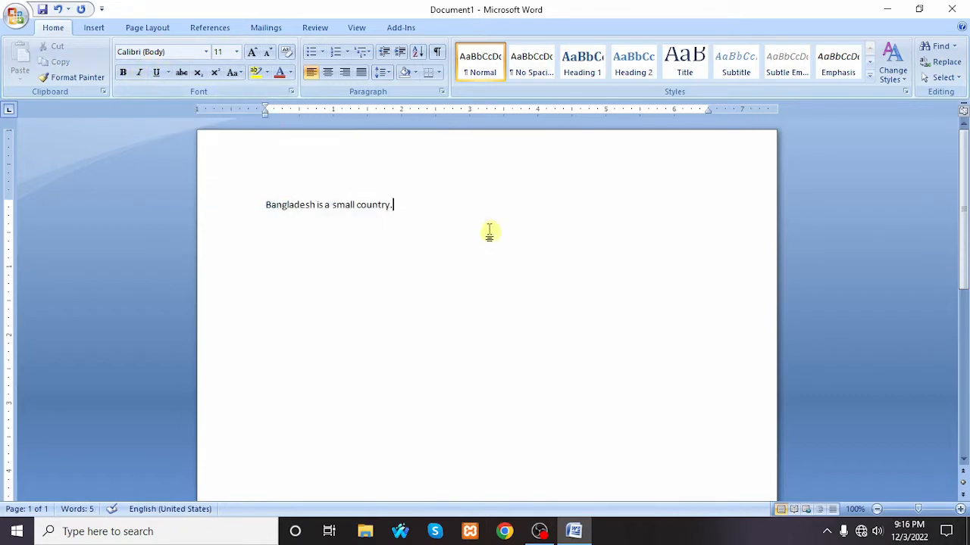
pyautogui.moveTo(394, 206); pyautogui.dragTo(267, 205)
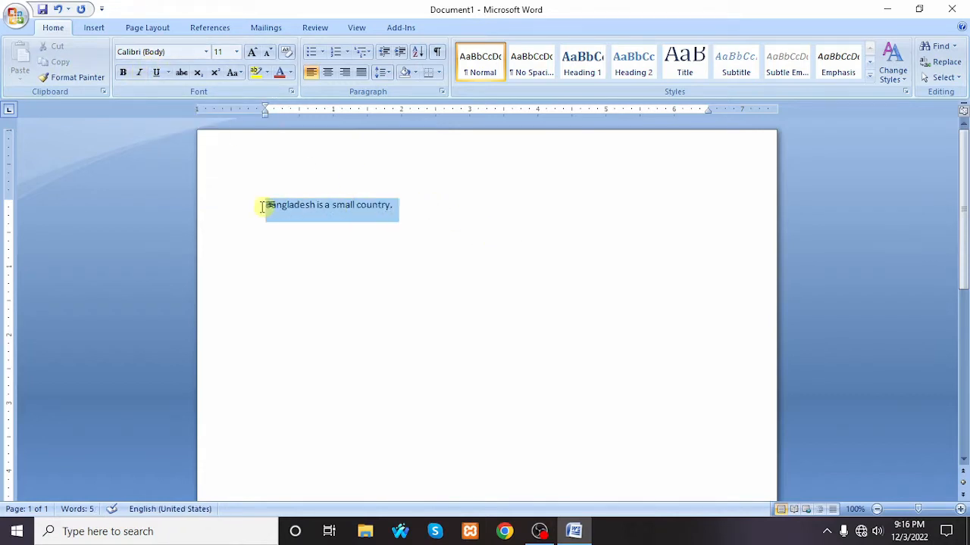
pyautogui.click(140, 73)
pyautogui.click(394, 224)
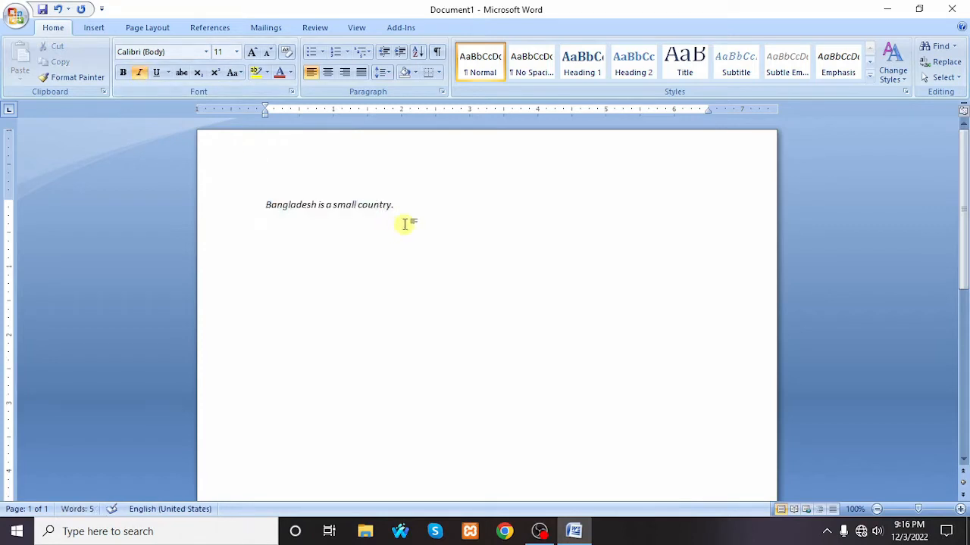
# Remove the italic formatting from the whole sentence and deselect it
pyautogui.moveTo(412, 201); pyautogui.dragTo(277, 217)
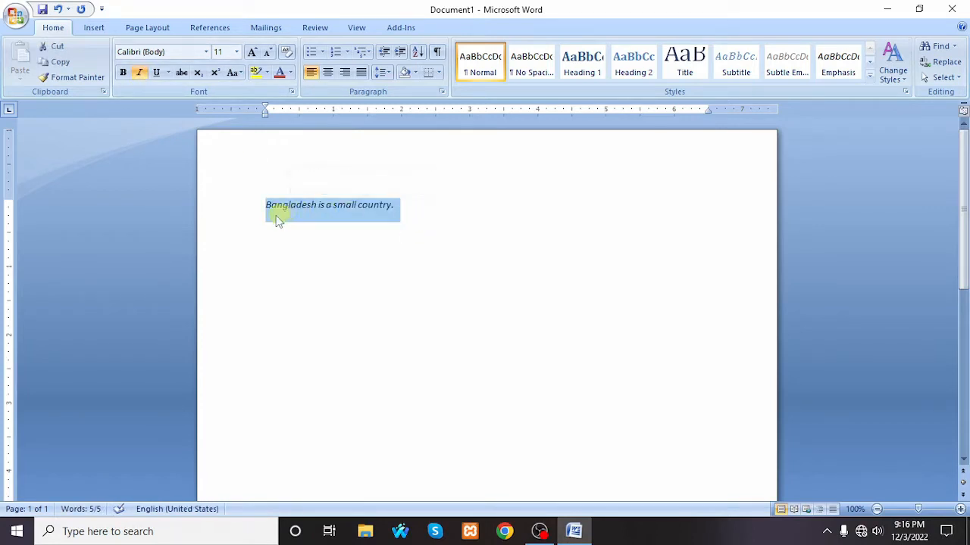
pyautogui.click(140, 74)
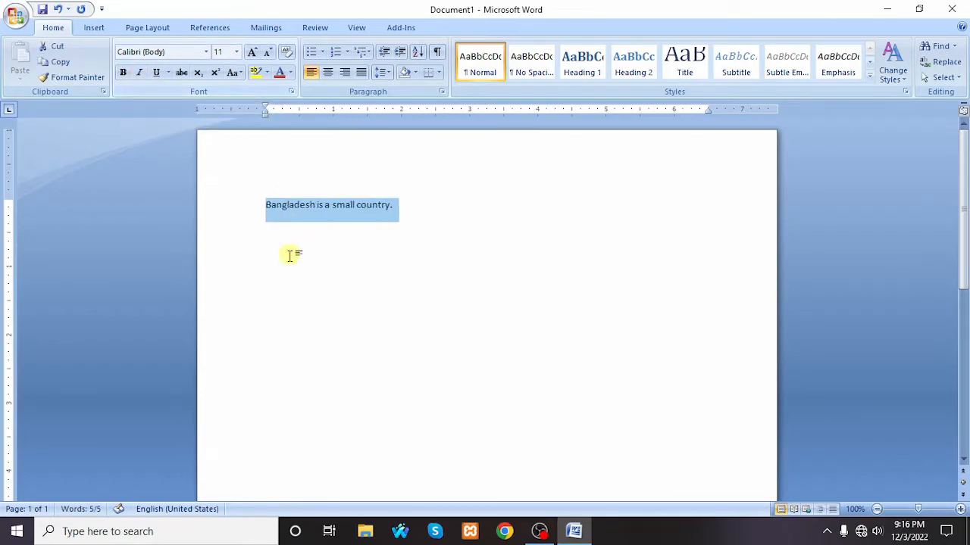
pyautogui.click(291, 255)
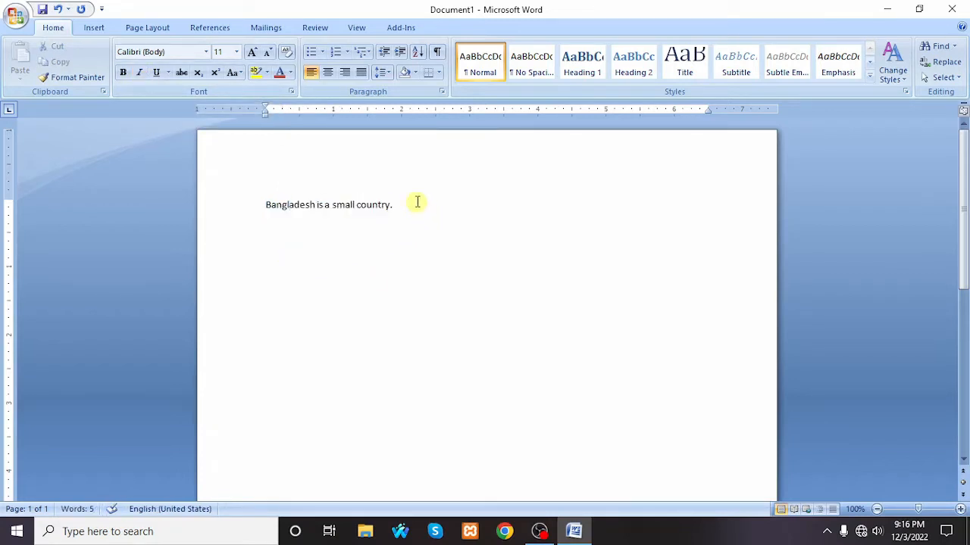
# Switch italic on and back off for the whole sentence, leaving it deselected
pyautogui.moveTo(437, 206); pyautogui.dragTo(522, 395)
pyautogui.click(522, 395)
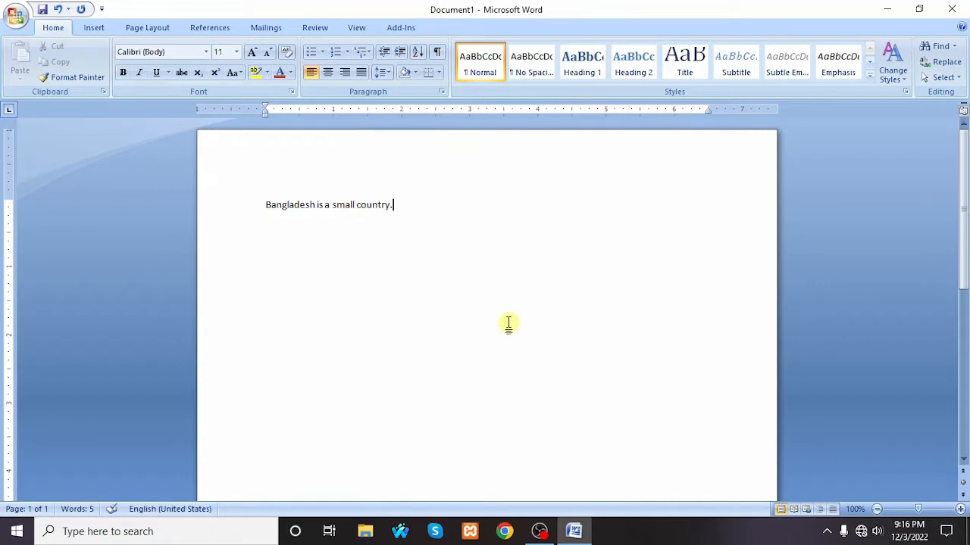
pyautogui.moveTo(465, 209); pyautogui.dragTo(274, 212)
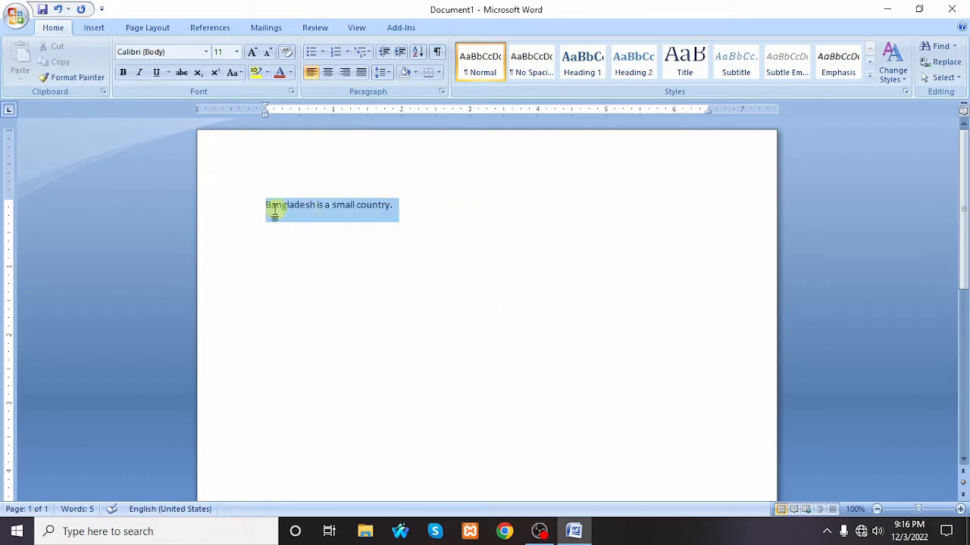
pyautogui.hotkey('ctrl', 'i')
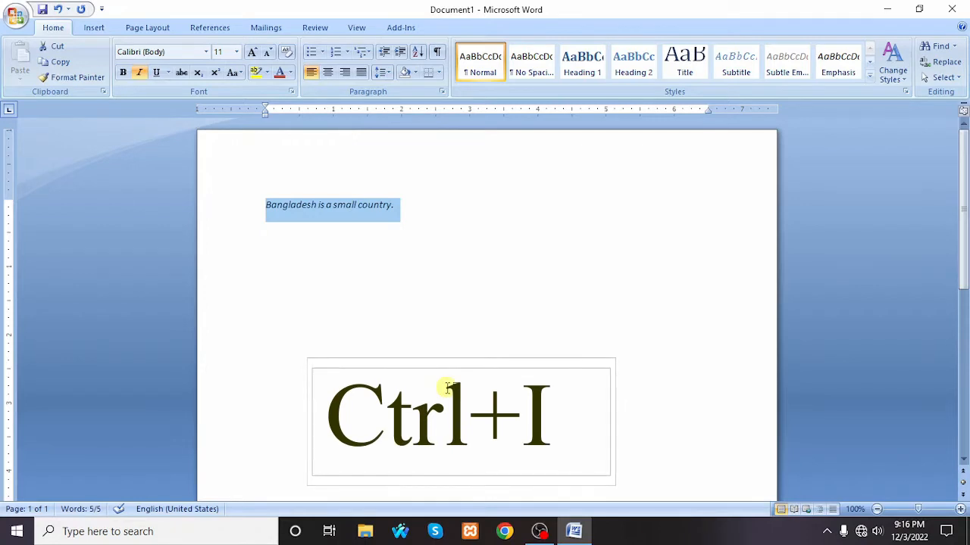
pyautogui.hotkey('ctrl', 'i')
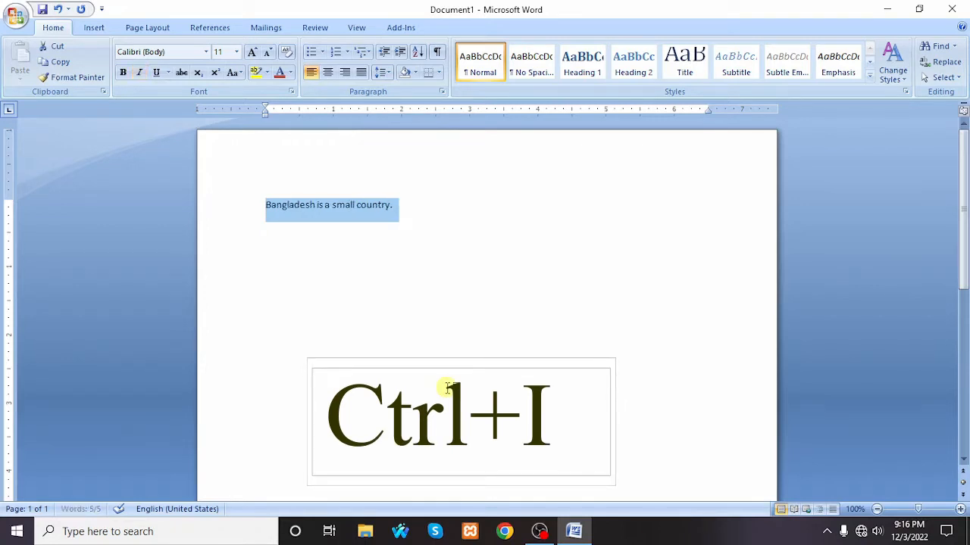
pyautogui.click(446, 289)
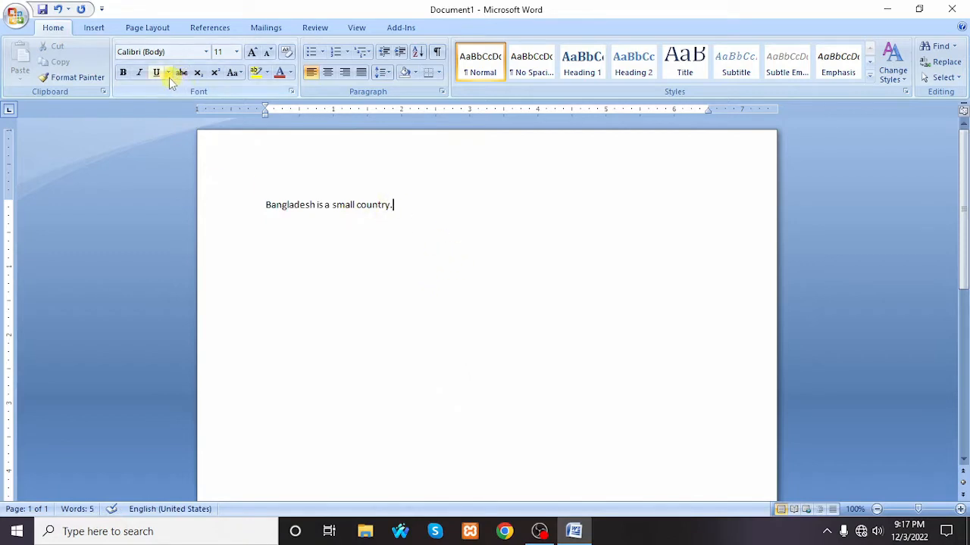
# Underline the whole sentence with the standard single underline and deselect it
pyautogui.moveTo(429, 206); pyautogui.dragTo(199, 206)
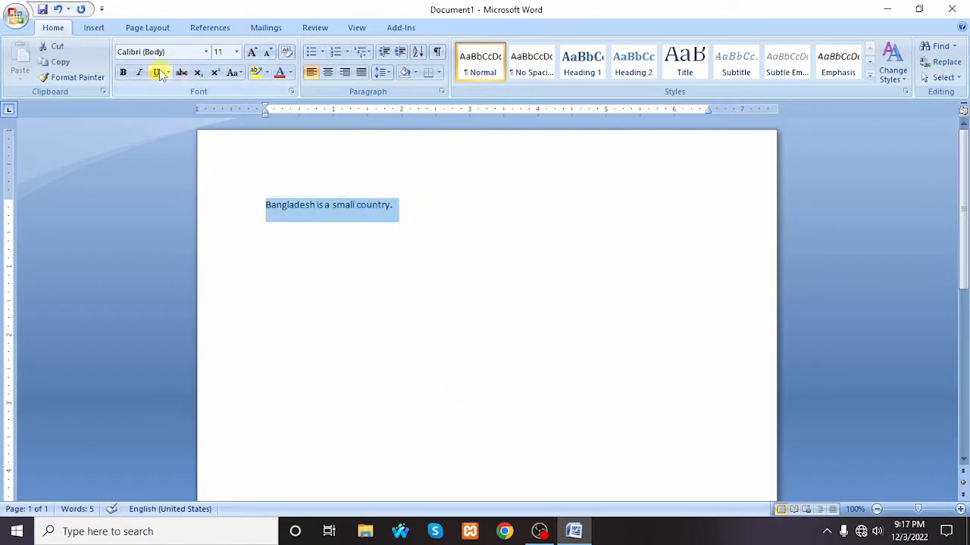
pyautogui.click(409, 215)
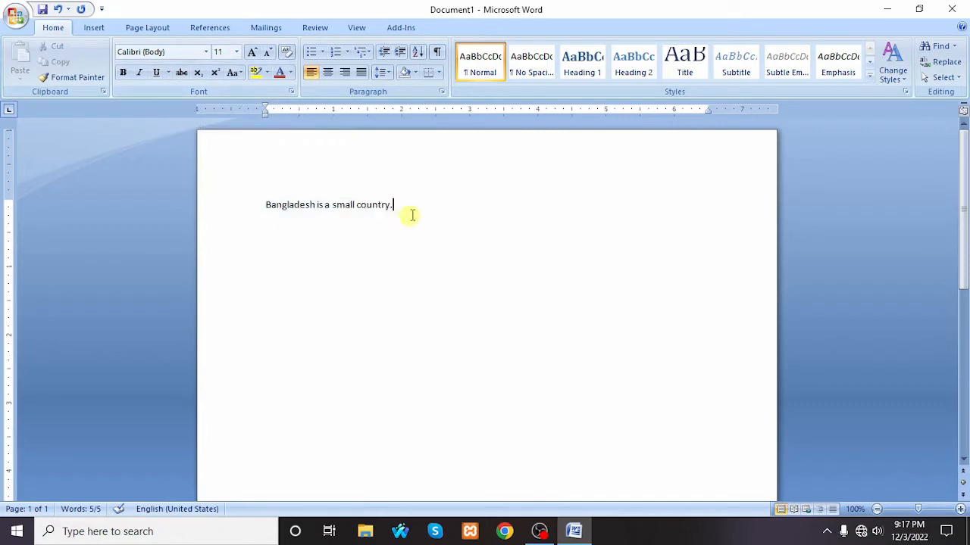
pyautogui.moveTo(421, 205); pyautogui.dragTo(261, 204)
pyautogui.click(156, 72)
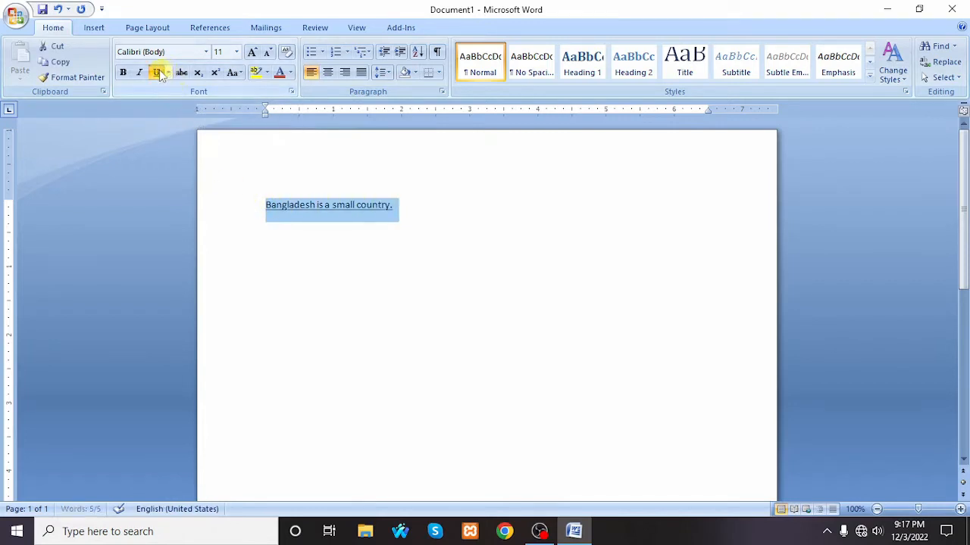
pyautogui.click(288, 233)
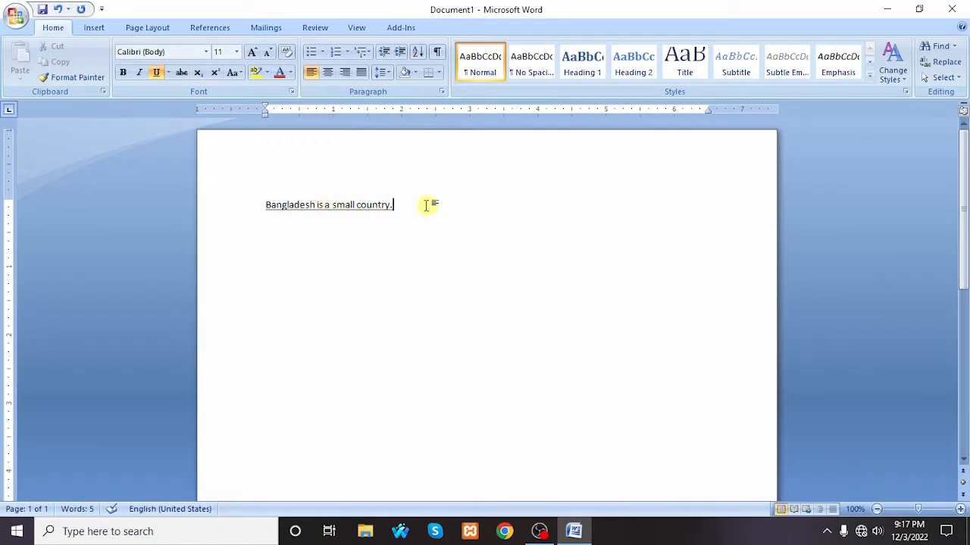
# Remove the underline from the whole sentence and place the cursor at its end
pyautogui.moveTo(426, 205); pyautogui.dragTo(243, 203)
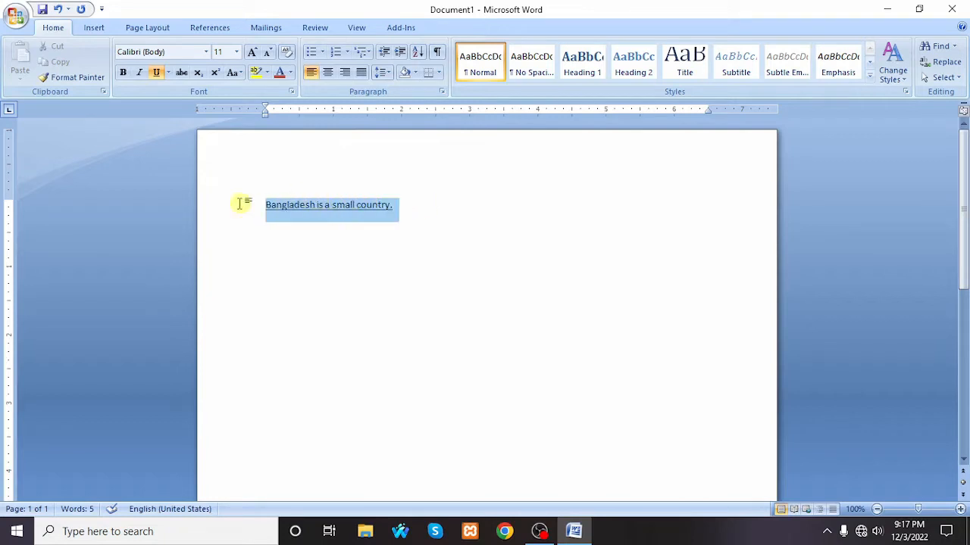
pyautogui.click(157, 72)
pyautogui.click(372, 249)
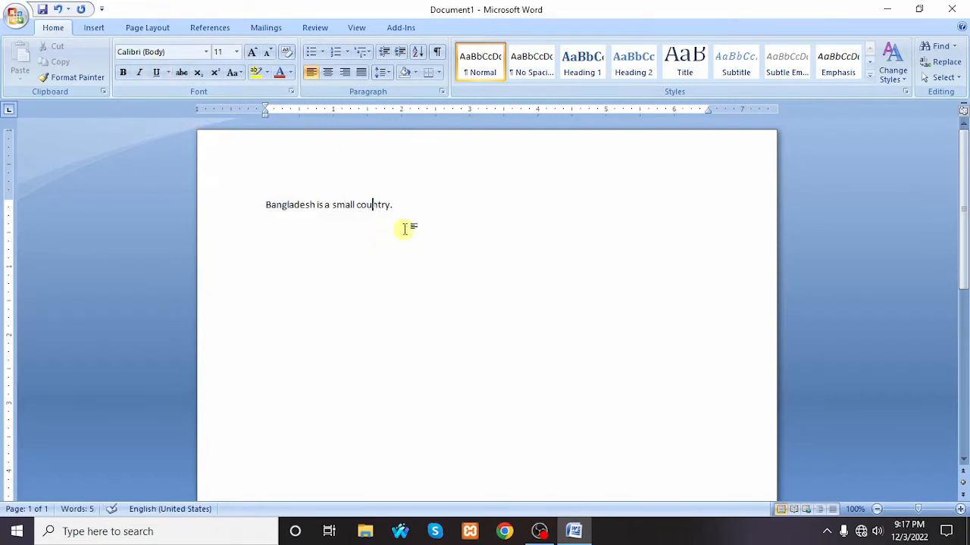
pyautogui.click(426, 202)
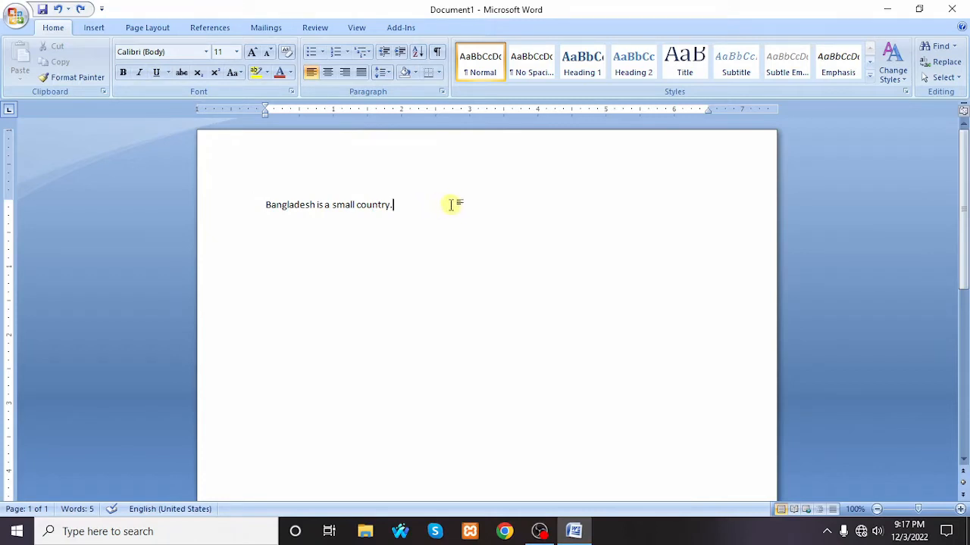
# Switch the underline on and back off for the whole sentence, leaving it deselected
pyautogui.moveTo(450, 204); pyautogui.dragTo(277, 205)
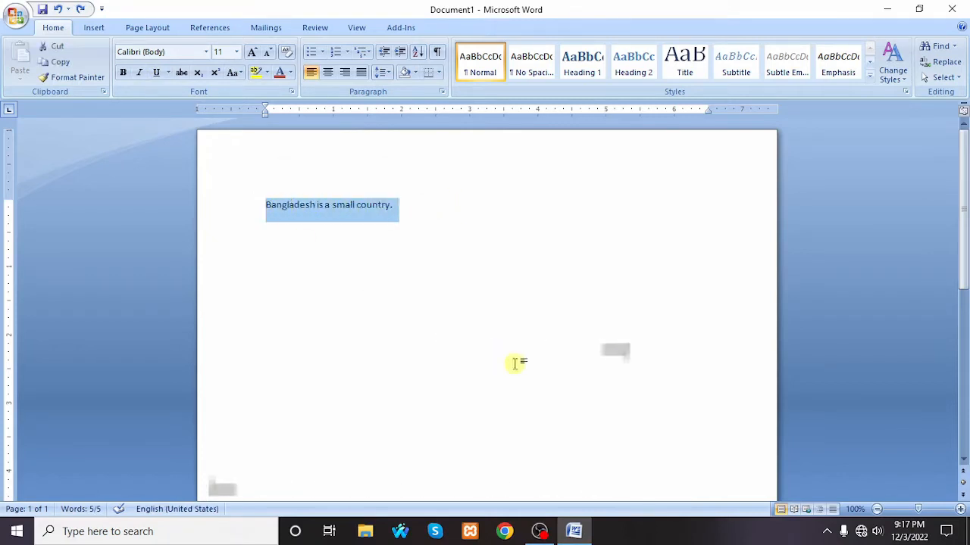
pyautogui.hotkey('ctrl', 'u')
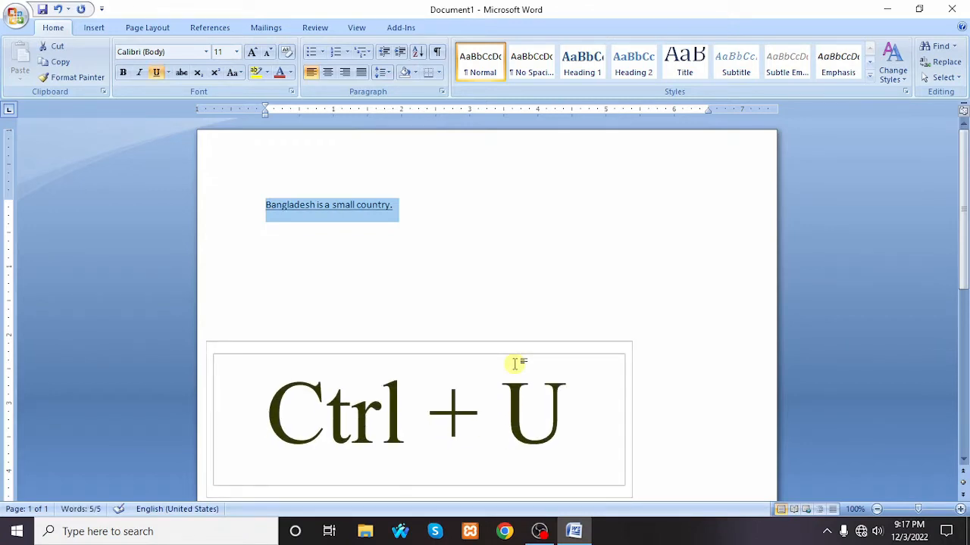
pyautogui.hotkey('ctrl', 'u')
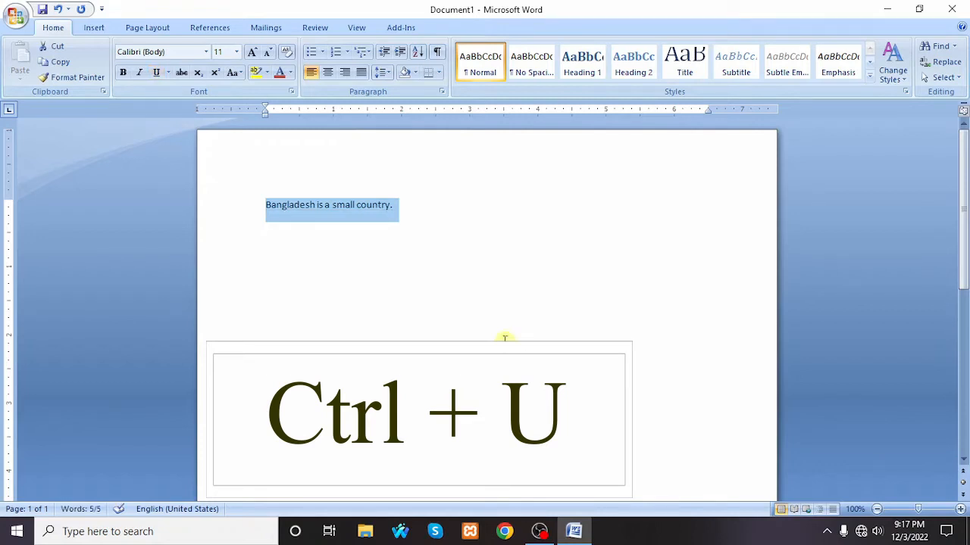
pyautogui.click(459, 253)
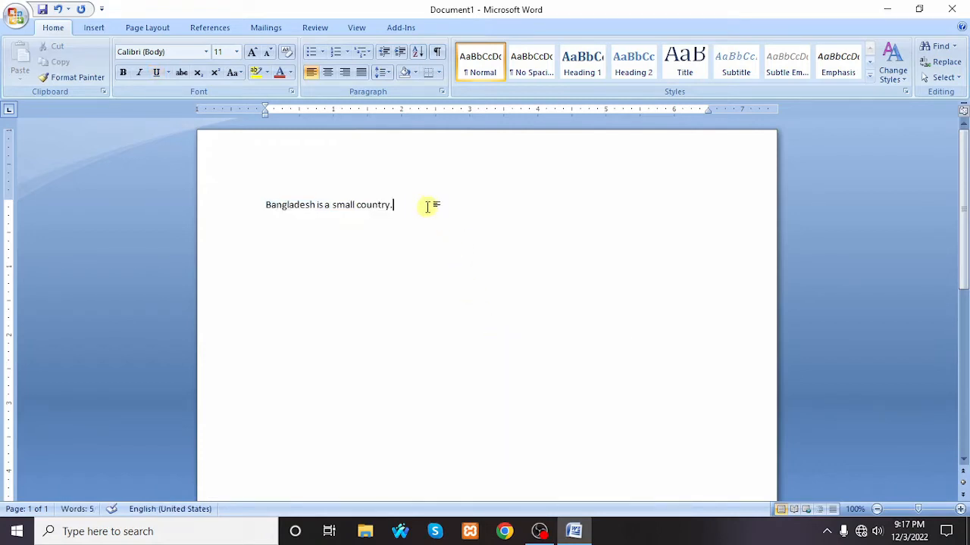
# Apply the dashed underline style to the whole sentence and deselect it
pyautogui.moveTo(433, 204); pyautogui.dragTo(278, 204)
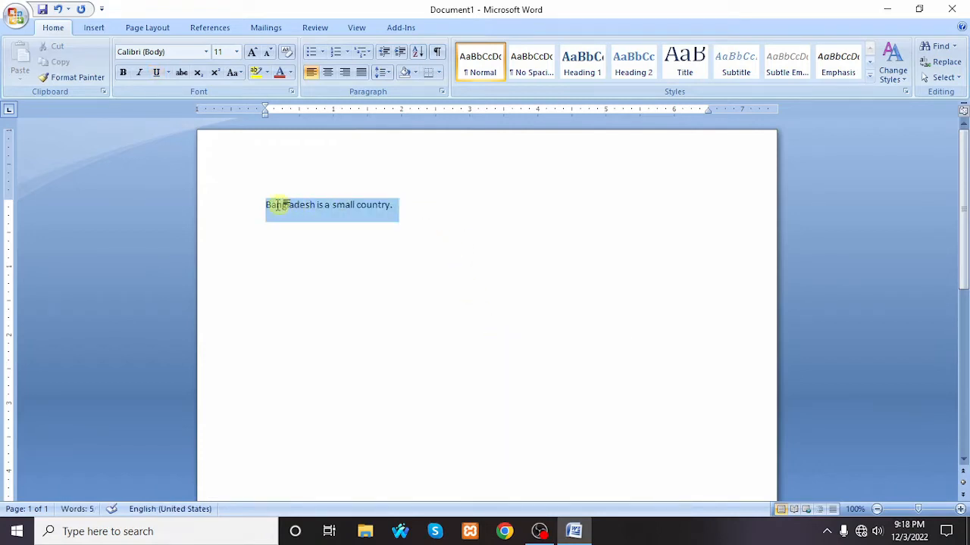
pyautogui.click(169, 73)
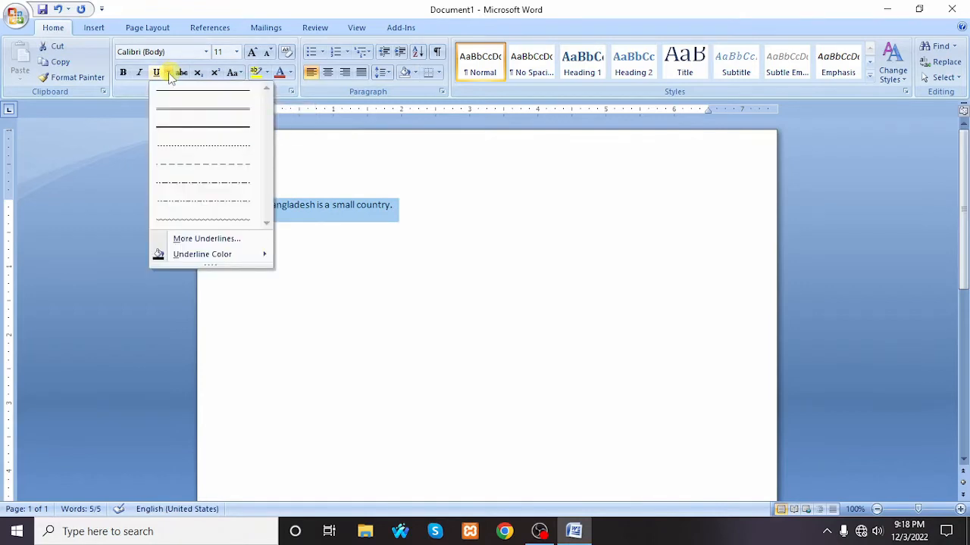
pyautogui.click(206, 168)
pyautogui.click(314, 225)
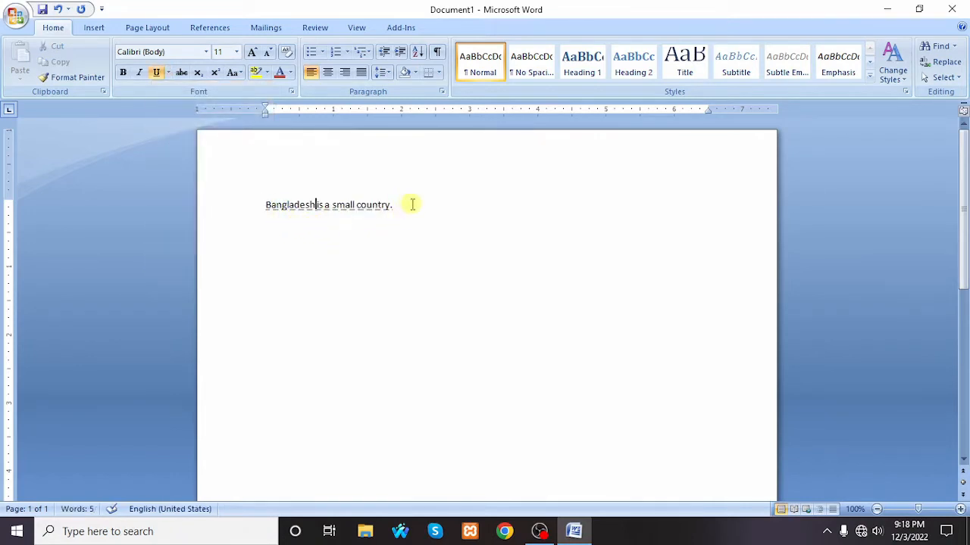
# Change the underline color of the whole sentence to the standard Yellow and deselect it
pyautogui.moveTo(430, 215); pyautogui.dragTo(275, 207)
pyautogui.click(169, 73)
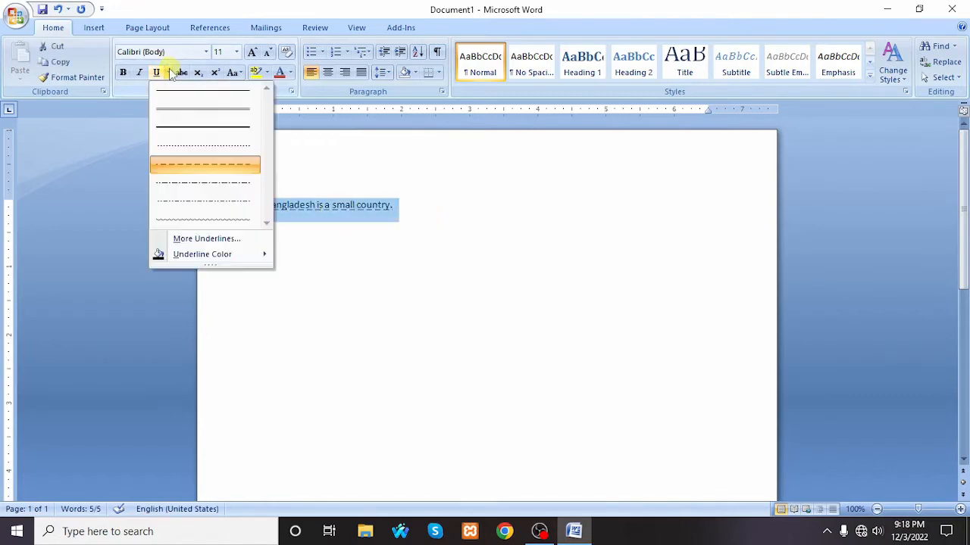
pyautogui.moveTo(224, 260)
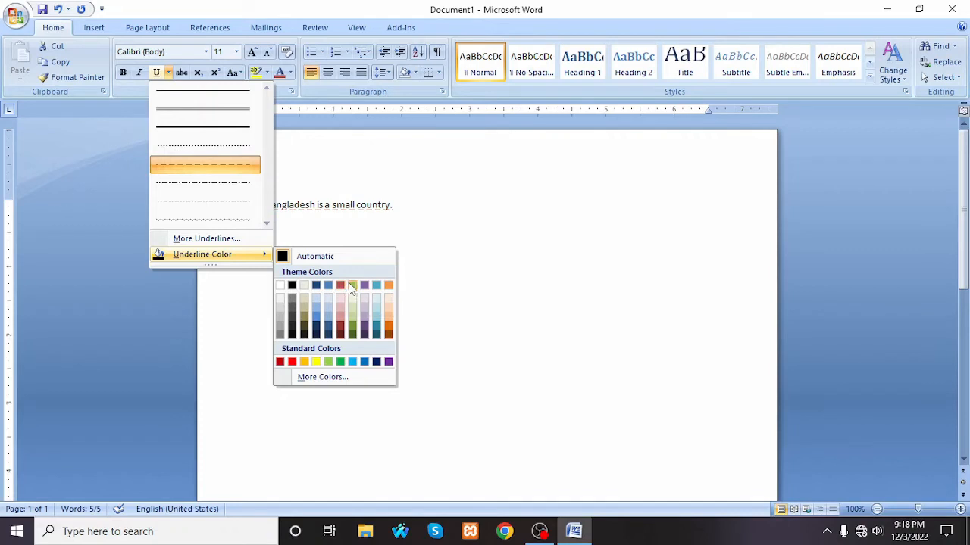
pyautogui.click(317, 363)
pyautogui.click(353, 238)
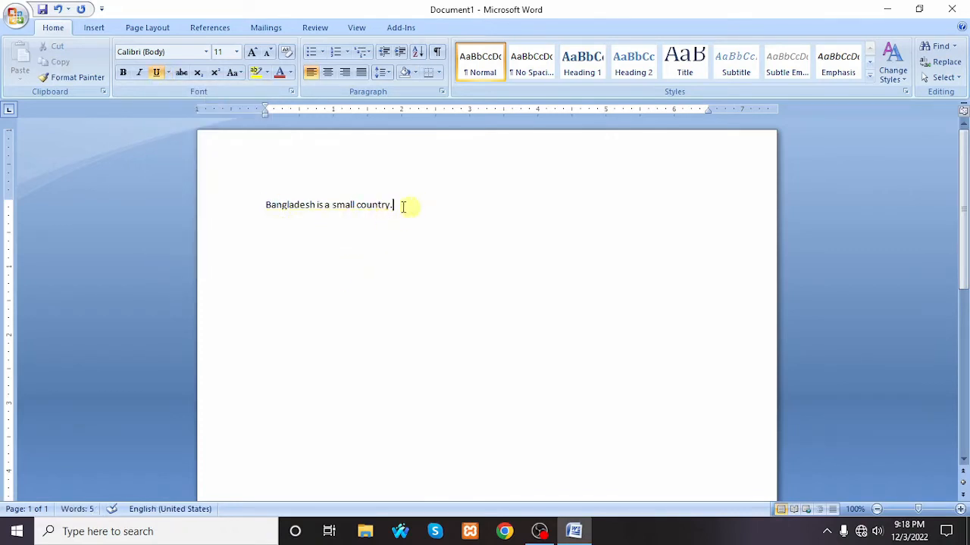
# Change the underline color of the whole sentence to the standard Blue and deselect it
pyautogui.moveTo(405, 205); pyautogui.dragTo(277, 206)
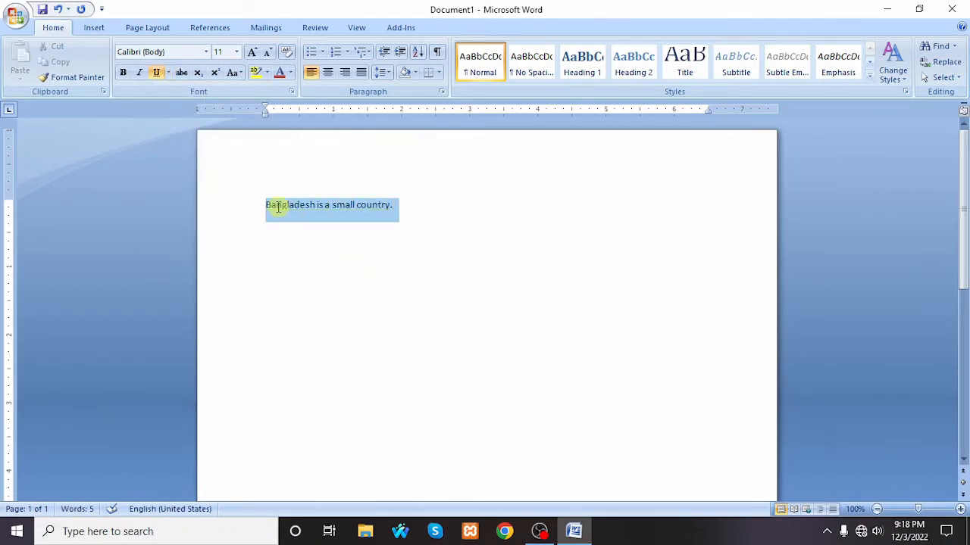
pyautogui.click(267, 72)
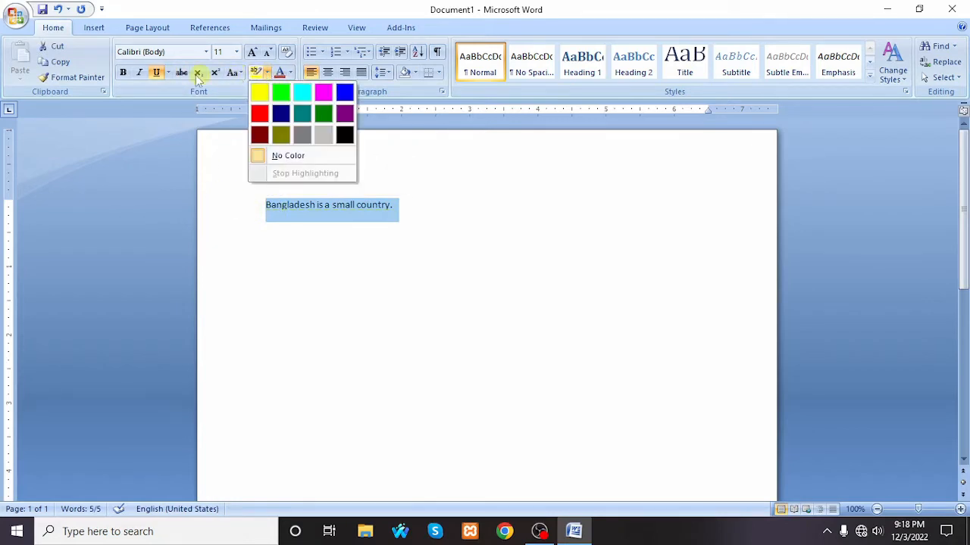
pyautogui.click(168, 74)
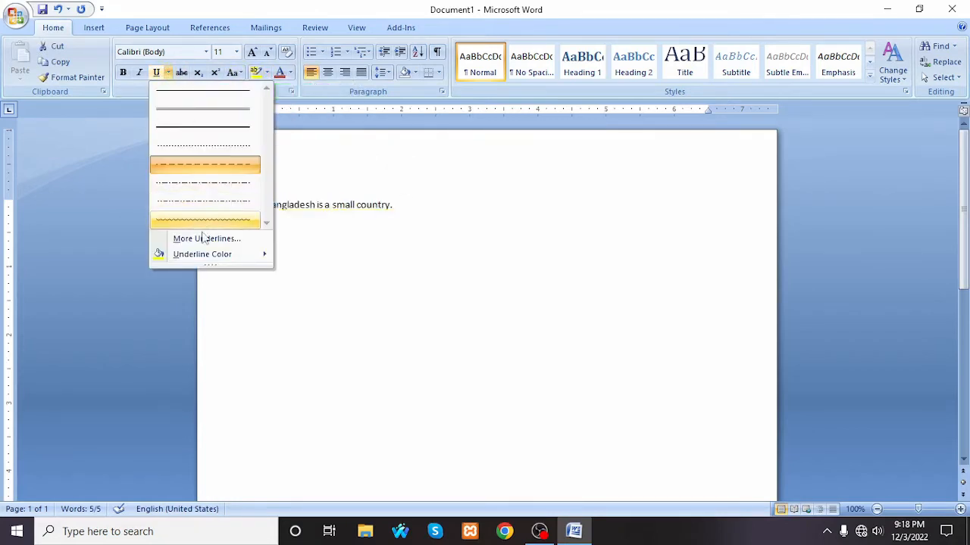
pyautogui.moveTo(212, 255)
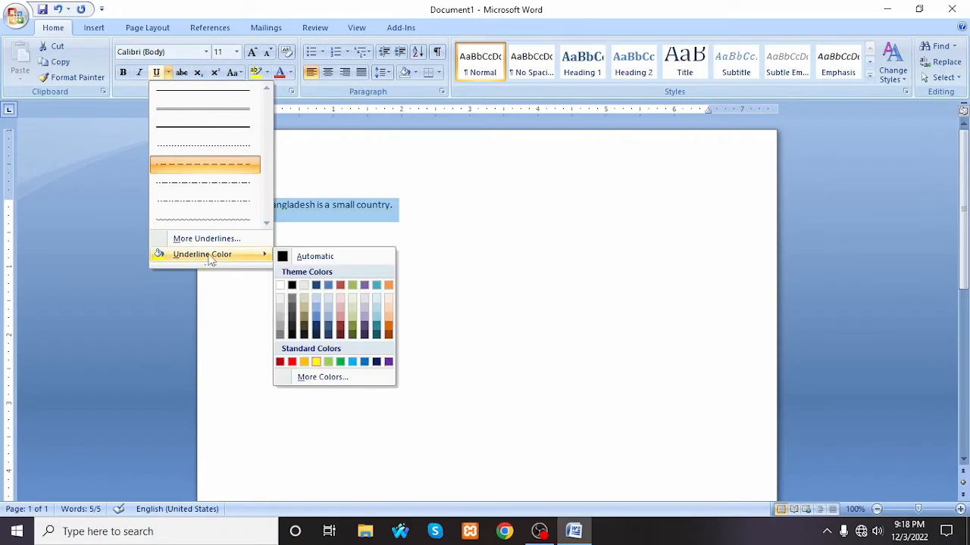
pyautogui.click(364, 363)
pyautogui.click(428, 280)
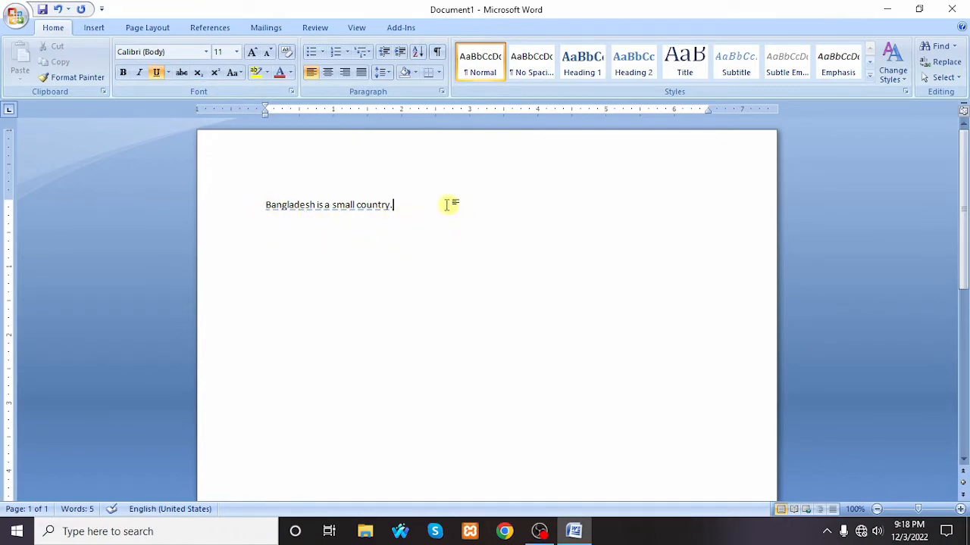
# Remove the dashed underline from the whole sentence and place the cursor at its end
pyautogui.moveTo(423, 198); pyautogui.dragTo(238, 197)
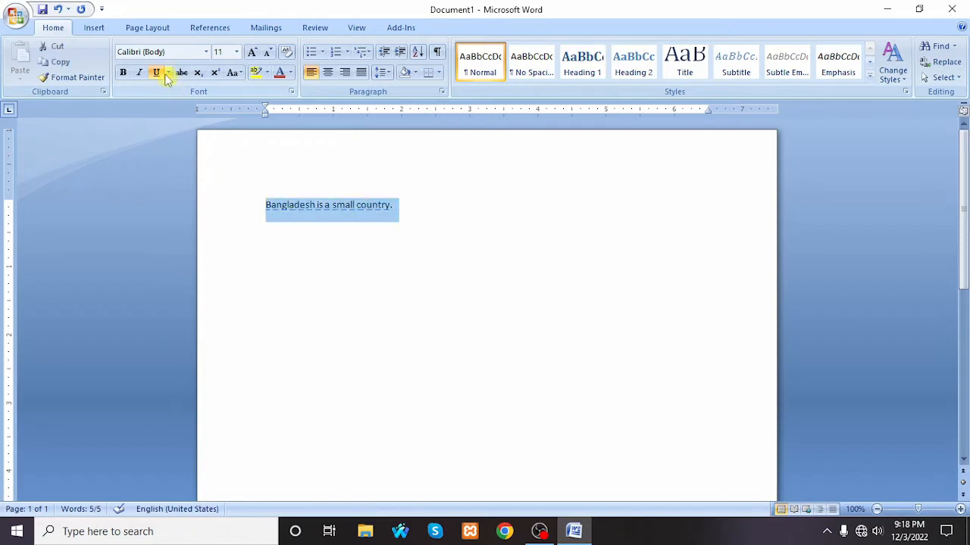
pyautogui.click(337, 201)
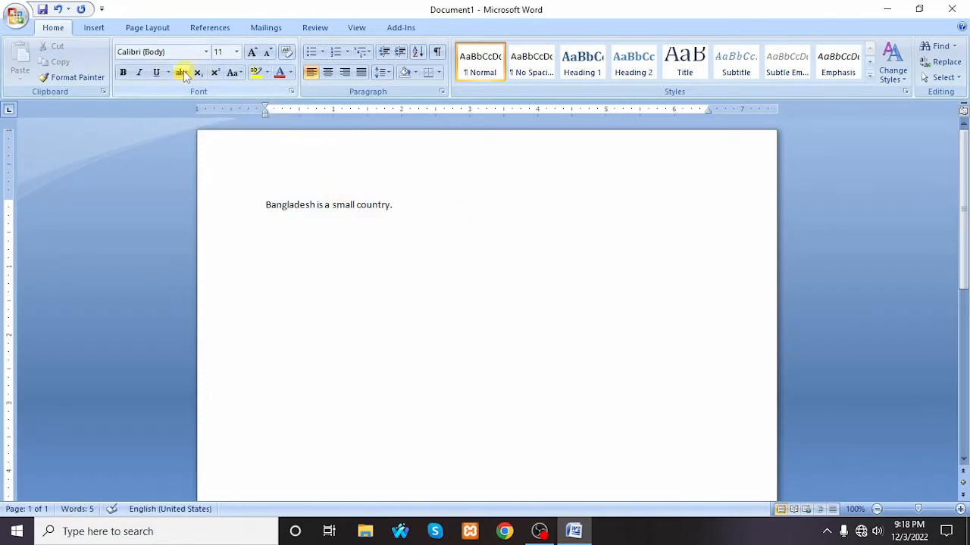
pyautogui.click(400, 230)
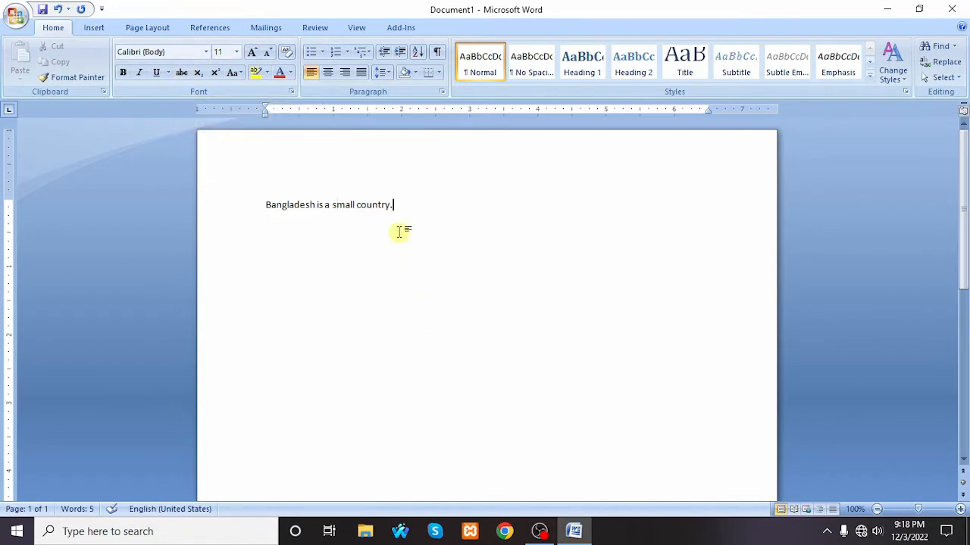
# Switch strikethrough on and back off for the whole sentence, leaving it deselected
pyautogui.moveTo(431, 205); pyautogui.dragTo(273, 205)
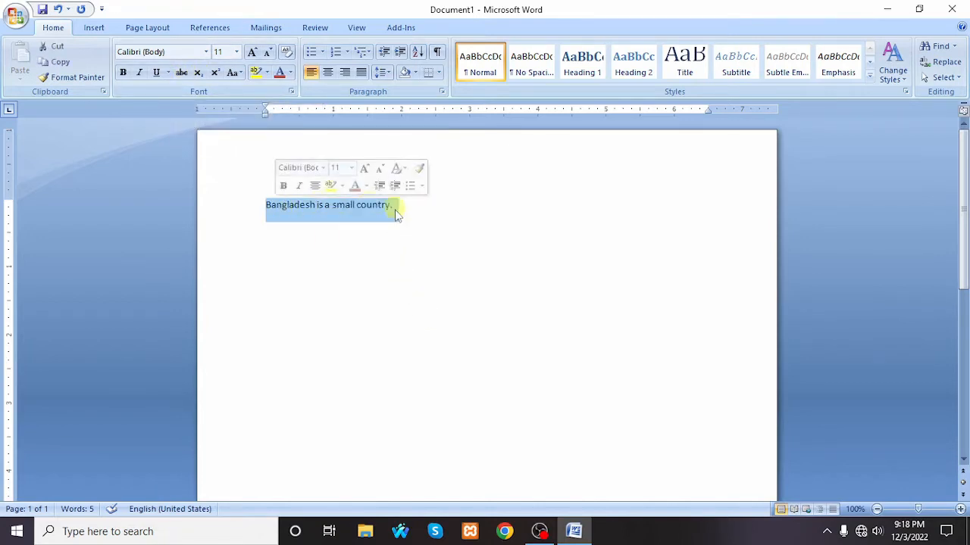
pyautogui.click(182, 72)
pyautogui.click(415, 220)
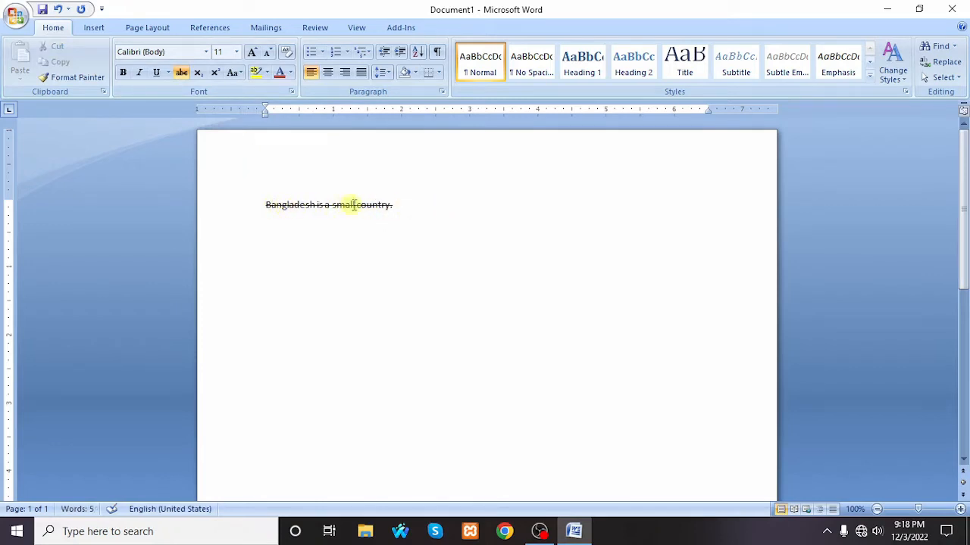
pyautogui.moveTo(447, 204); pyautogui.dragTo(294, 205)
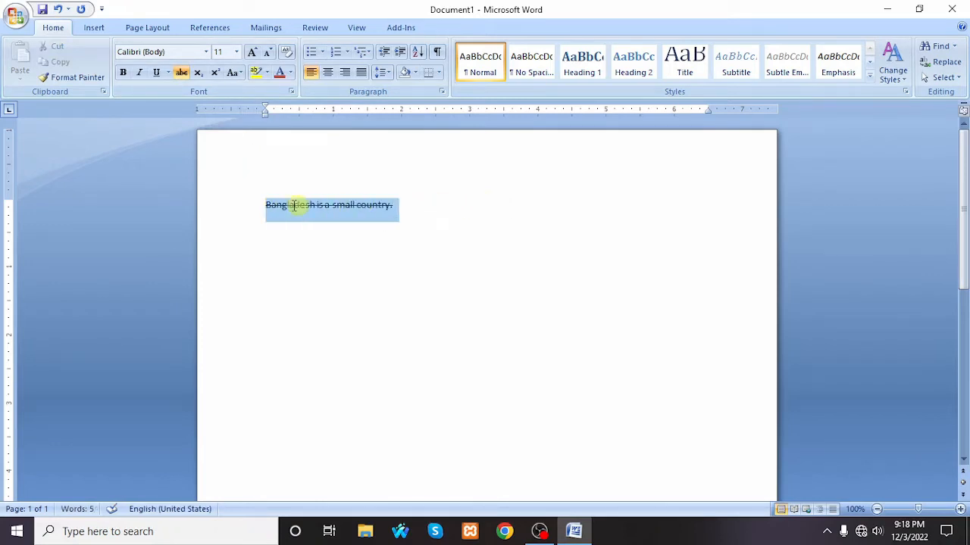
pyautogui.click(183, 72)
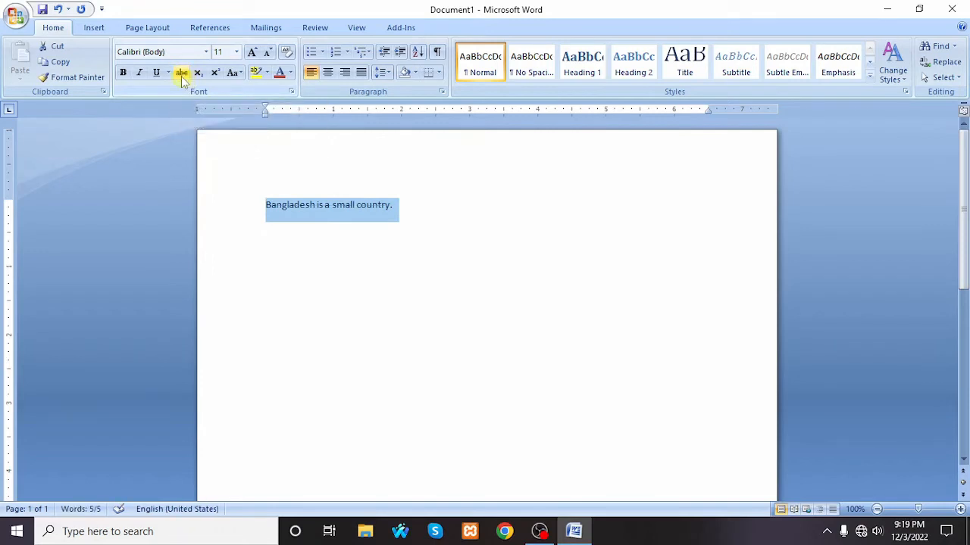
pyautogui.click(409, 212)
# Delete the entire sample sentence so that the page is empty
pyautogui.moveTo(410, 212); pyautogui.dragTo(255, 206)
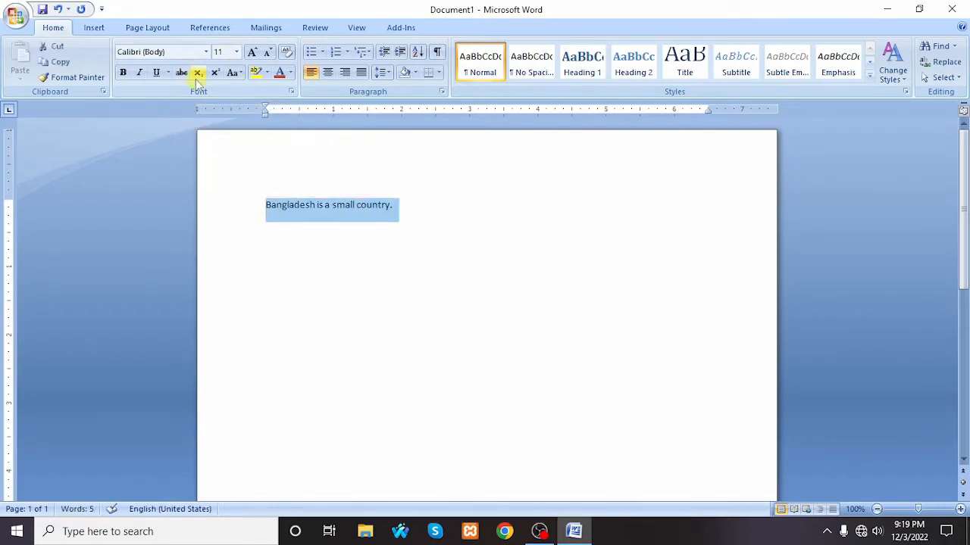
pyautogui.click(515, 207)
pyautogui.press('BackSpace')
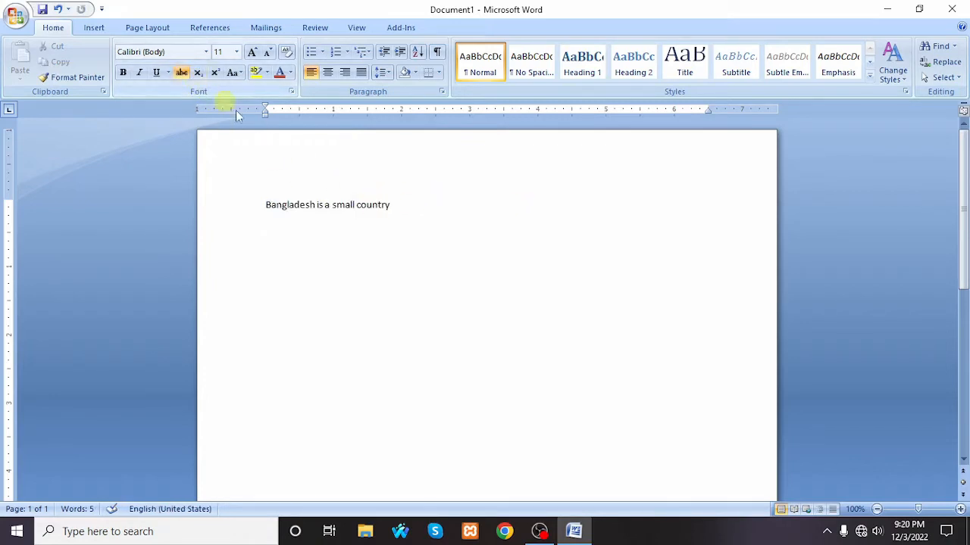
pyautogui.moveTo(428, 204); pyautogui.dragTo(250, 206)
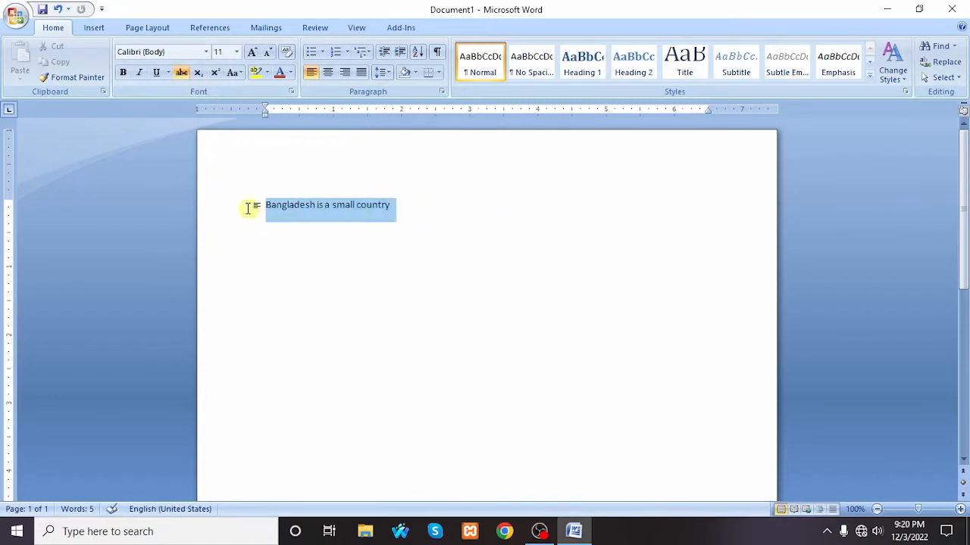
pyautogui.press('Delete')
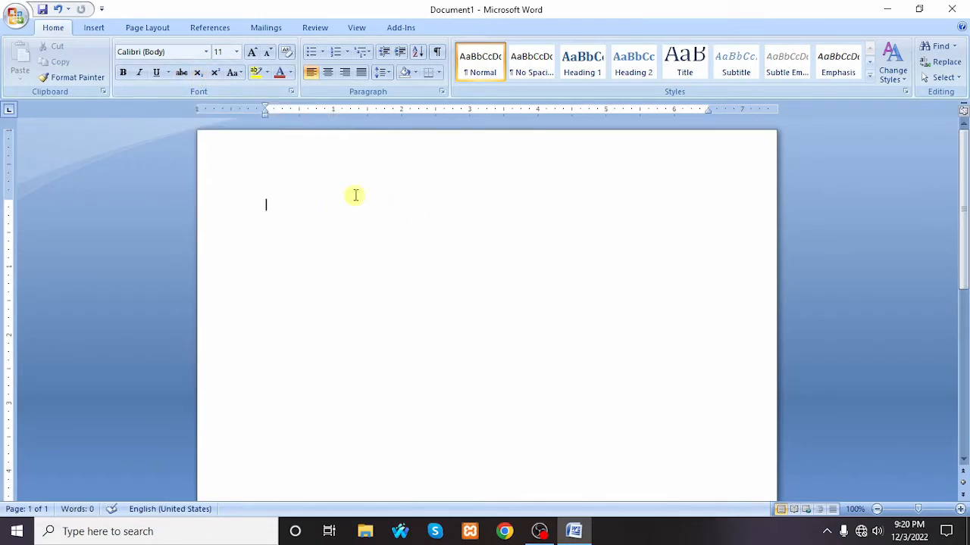
# Enter "H20" on the empty page and format its 2 as subscript
pyautogui.write('H20')
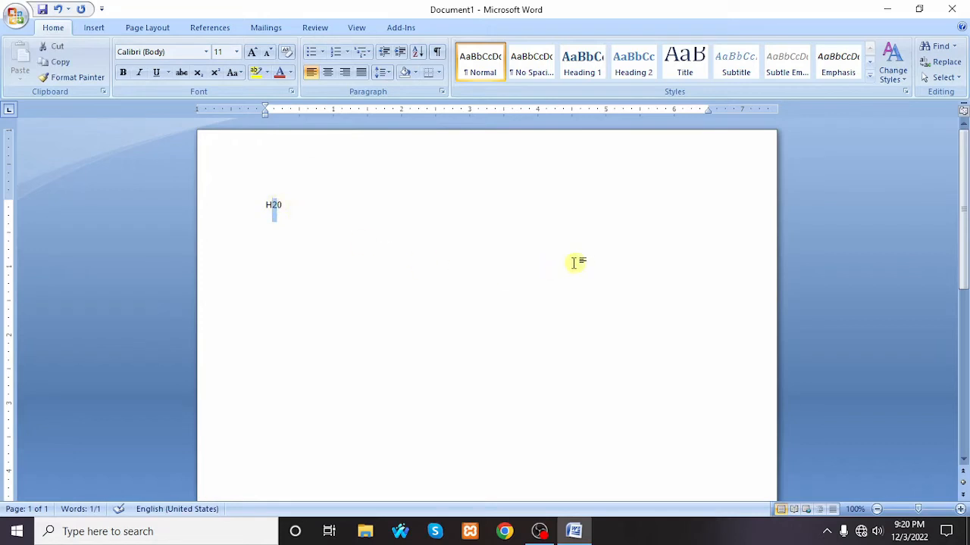
pyautogui.click(202, 76)
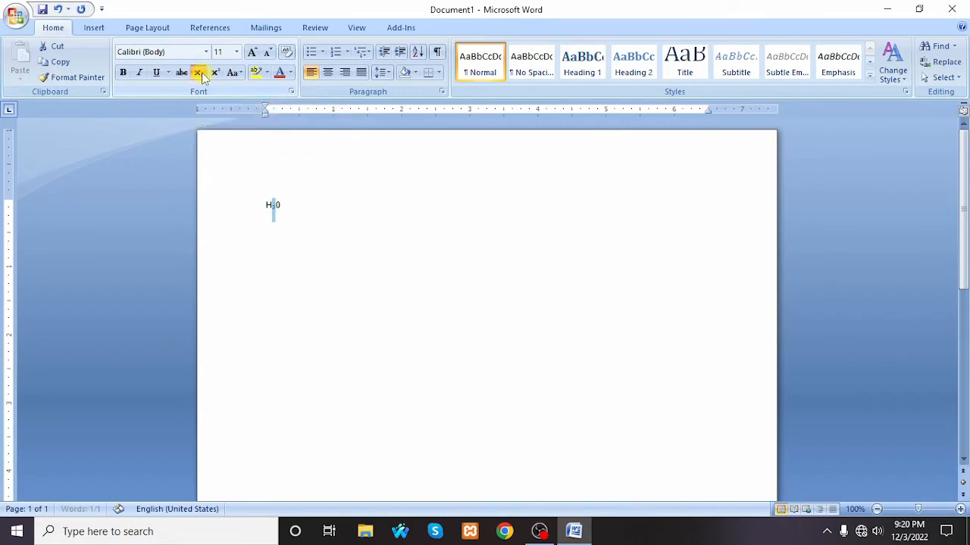
pyautogui.click(356, 242)
# Set the font size of the whole H20 formula to 36 and deselect it
pyautogui.moveTo(294, 206); pyautogui.dragTo(200, 203)
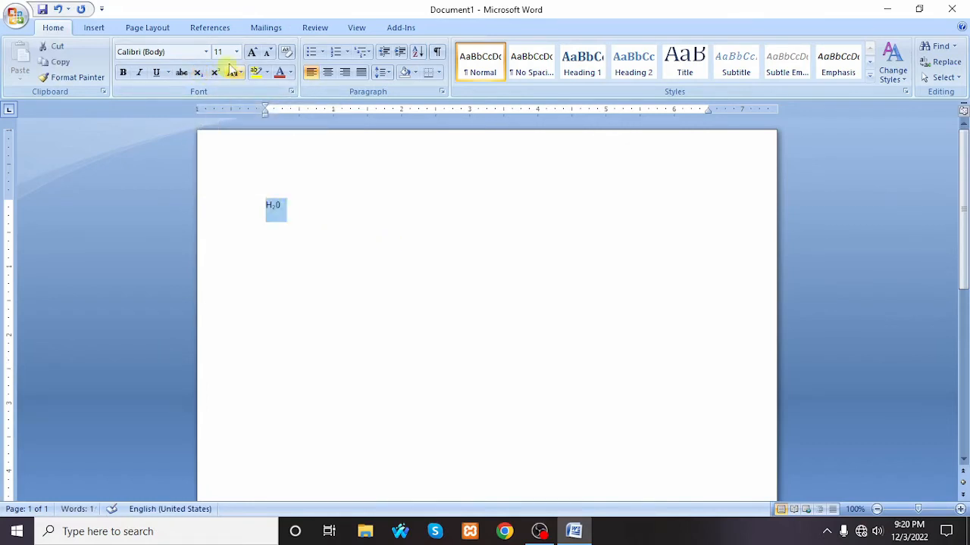
pyautogui.click(237, 51)
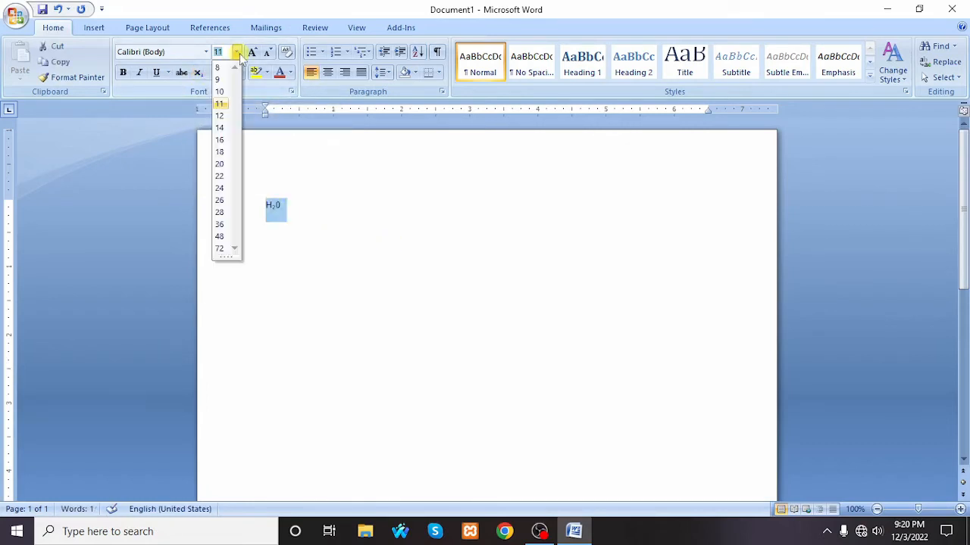
pyautogui.click(224, 225)
pyautogui.click(291, 231)
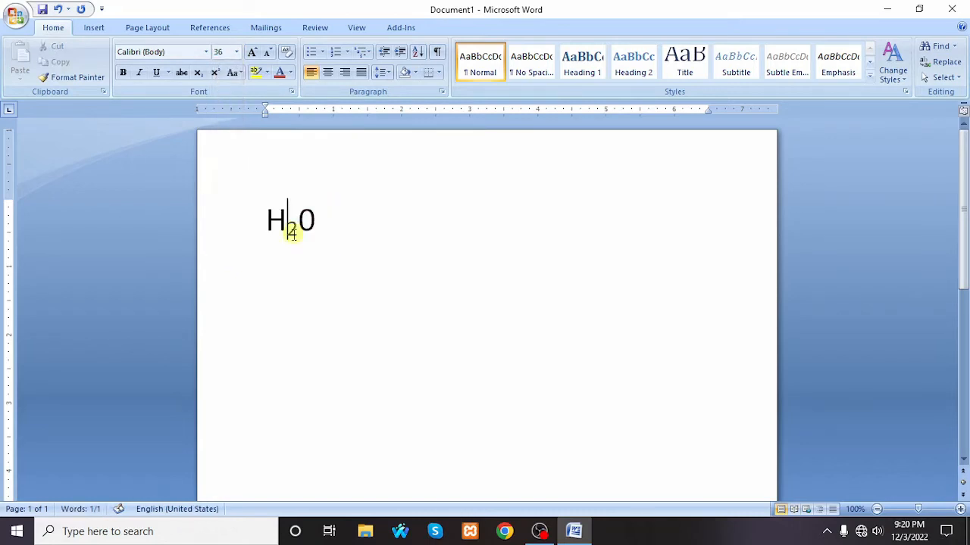
# Remove the subscript formatting from the 2 in the H20 formula and deselect it
pyautogui.moveTo(288, 228); pyautogui.dragTo(299, 228)
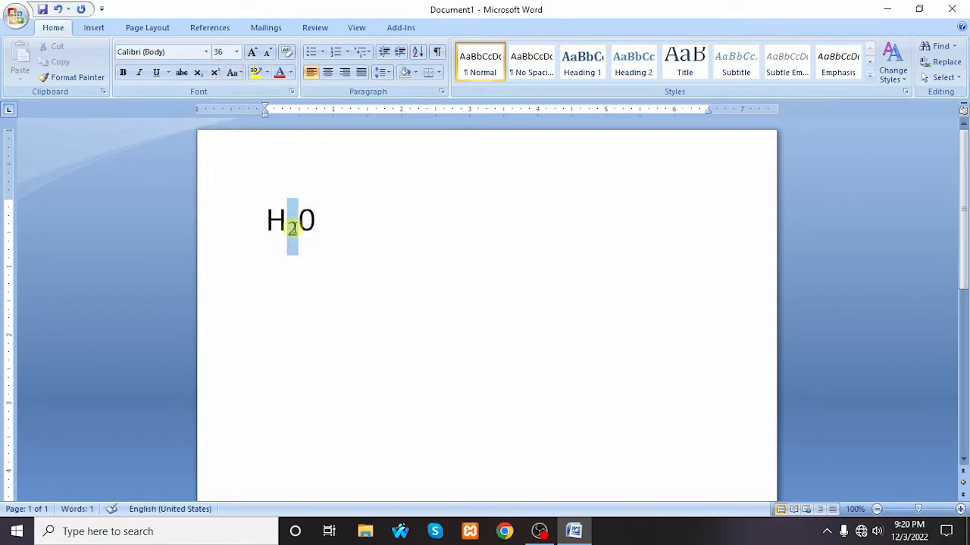
pyautogui.click(201, 79)
pyautogui.click(330, 261)
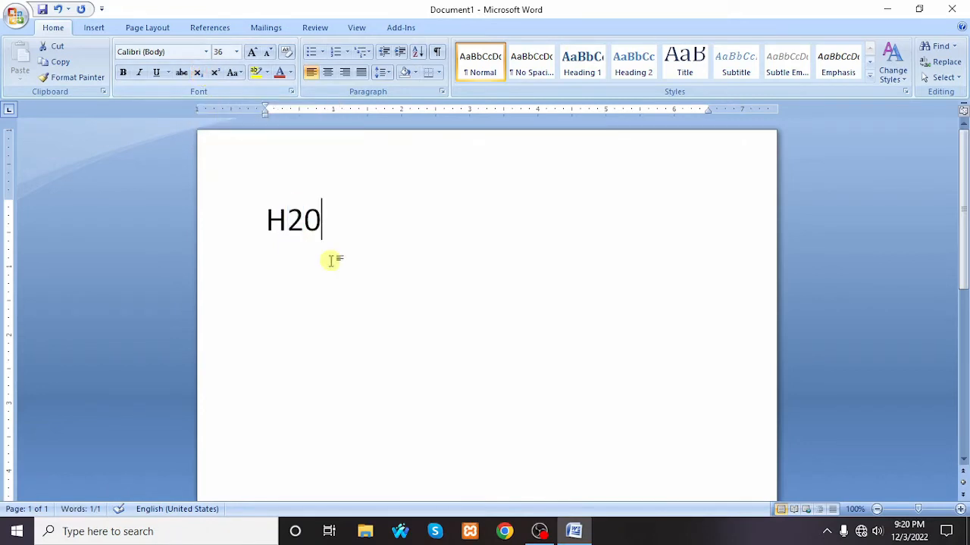
# Format the 2 in the H20 formula as subscript, toggling it off and on once more, and deselect it
pyautogui.moveTo(294, 221); pyautogui.dragTo(304, 222)
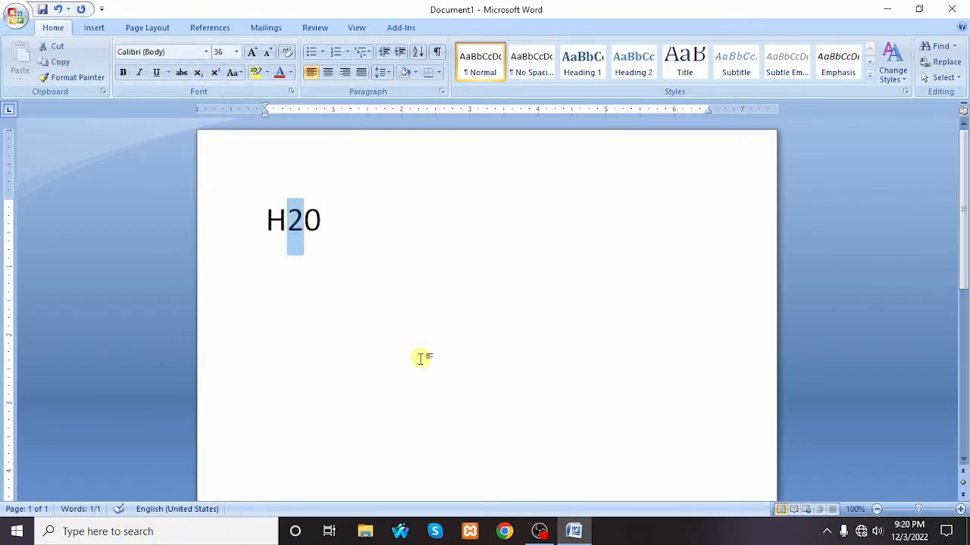
pyautogui.hotkey('ctrl', '=')
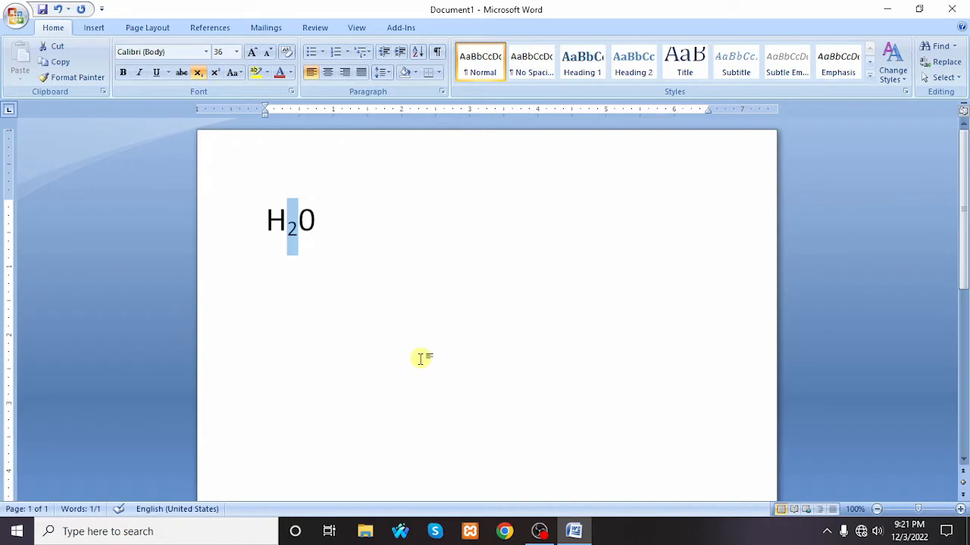
pyautogui.hotkey('ctrl', '=')
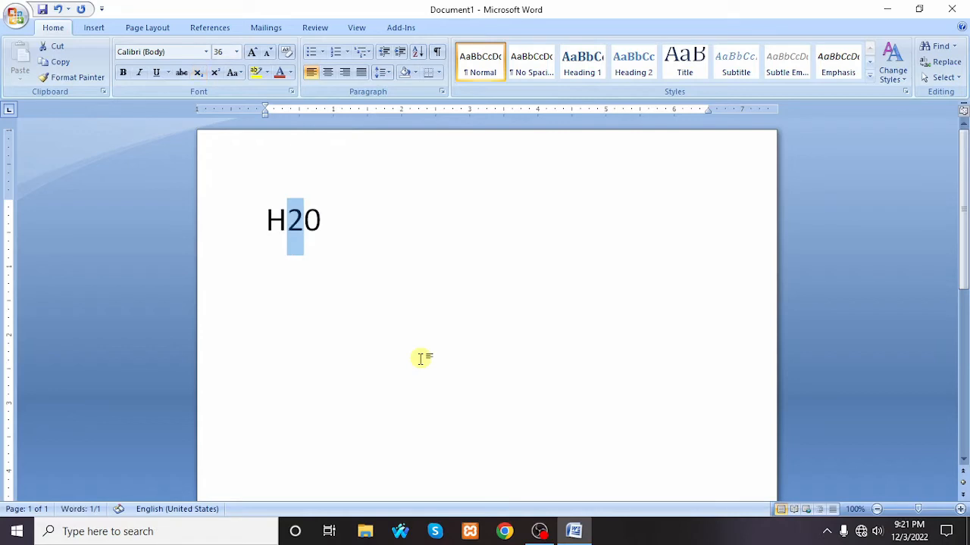
pyautogui.hotkey('ctrl', '=')
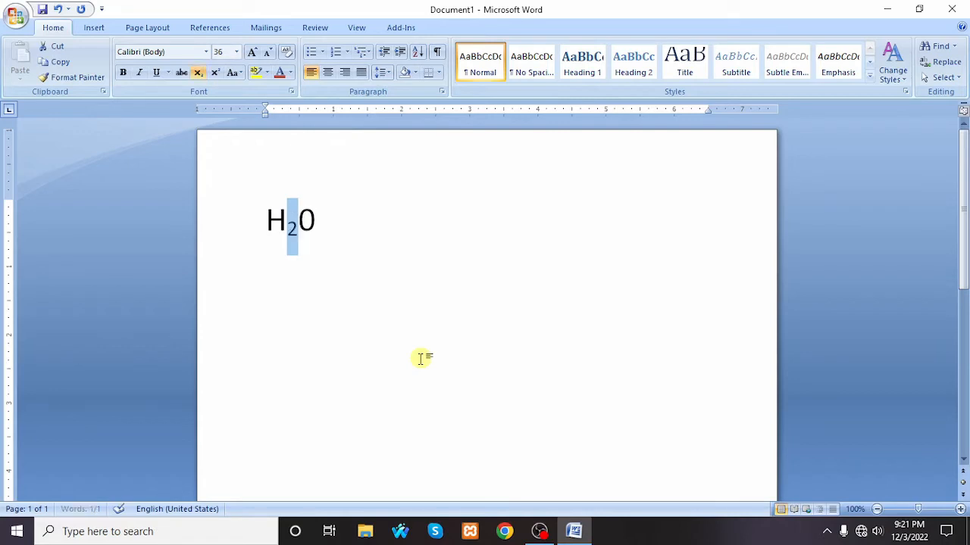
pyautogui.click(353, 248)
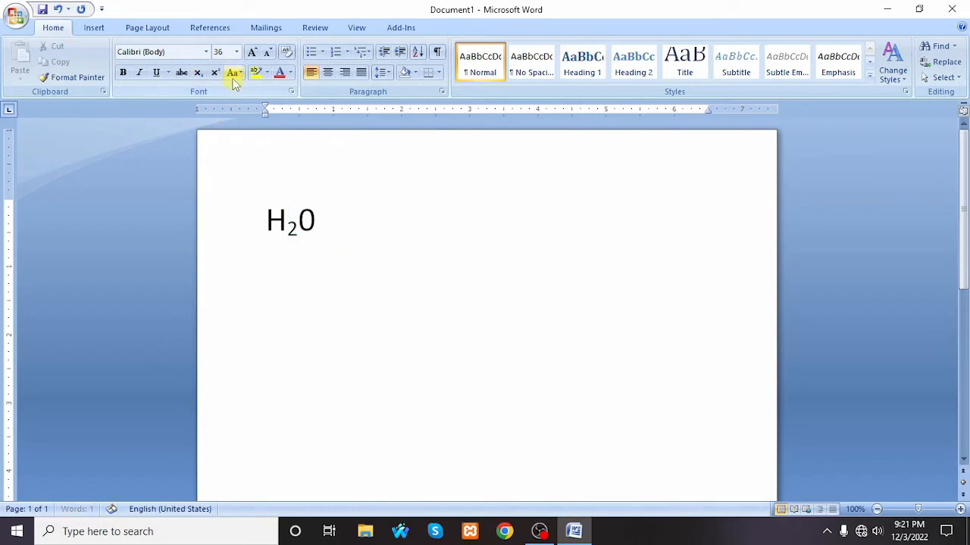
# Add "a2" after the H20 formula, separated by a space, and format its 2 as superscript
pyautogui.write('a')
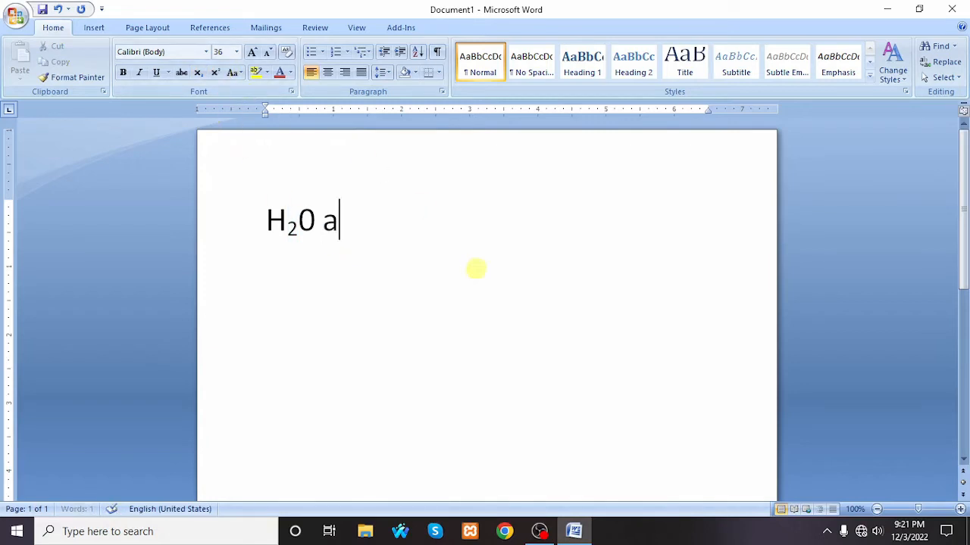
pyautogui.write('2')
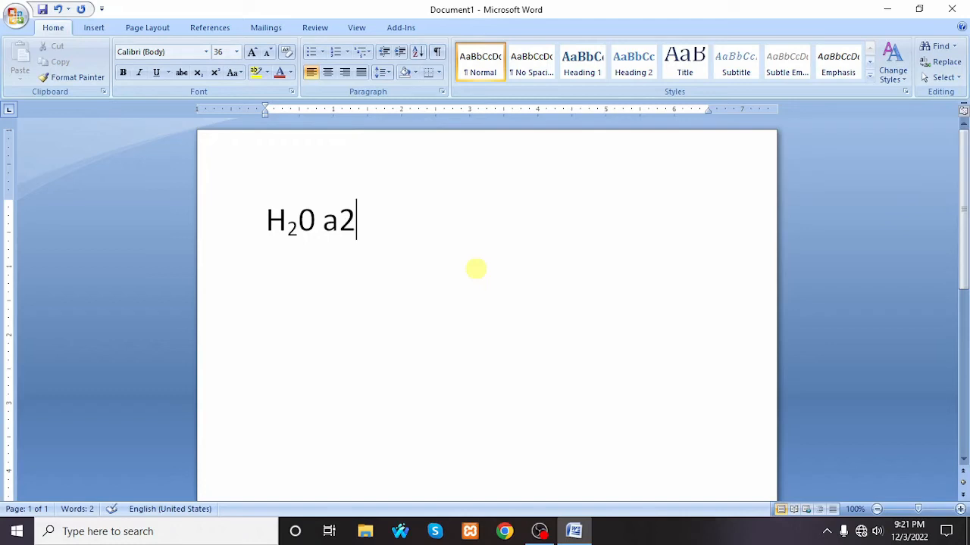
pyautogui.click(341, 221)
pyautogui.moveTo(341, 221); pyautogui.dragTo(360, 218)
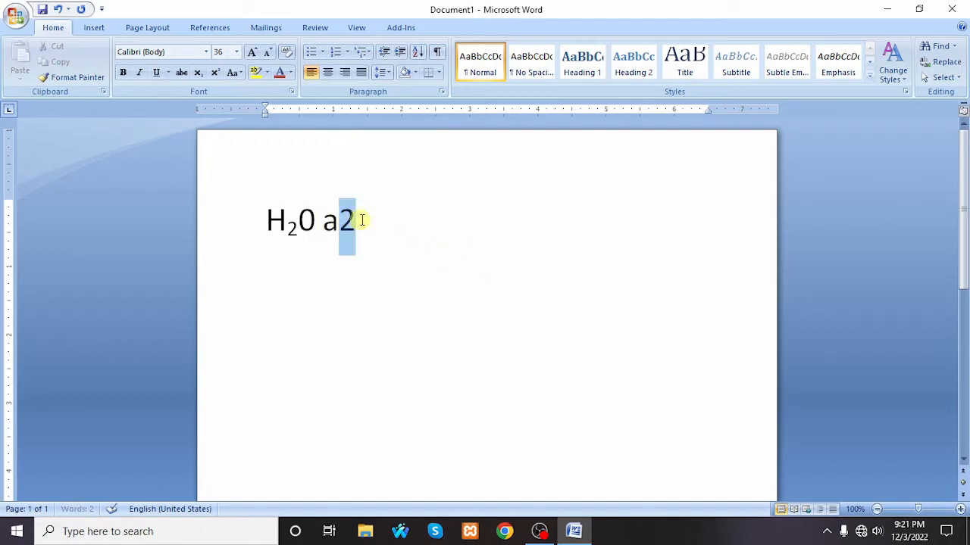
pyautogui.click(215, 72)
pyautogui.click(356, 218)
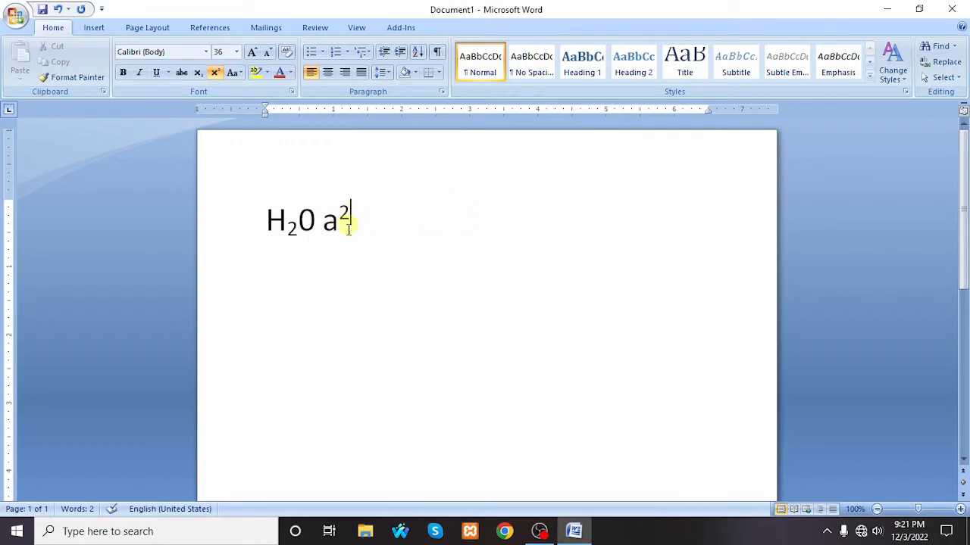
# Add "+b2" after the superscripted a2 in normal text and format the 2 after b as superscript
pyautogui.click(216, 73)
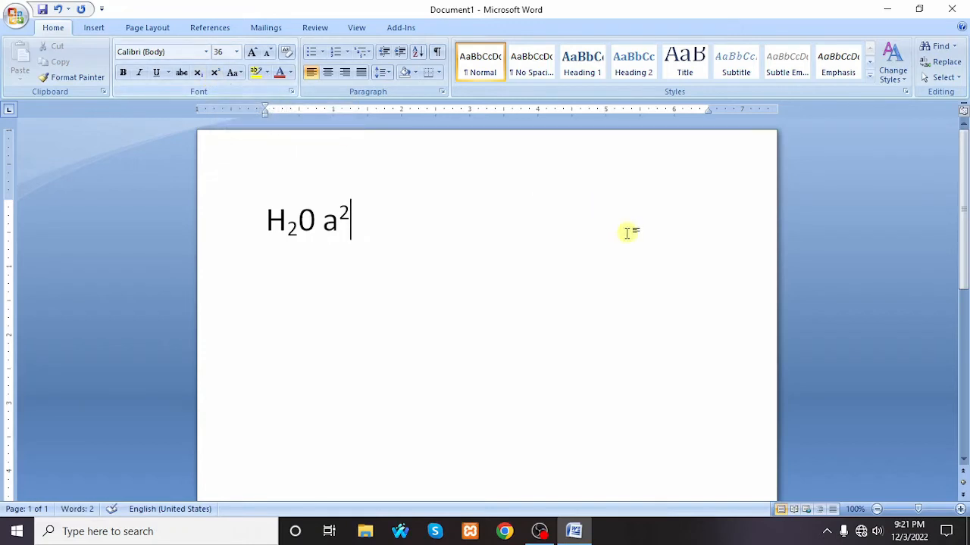
pyautogui.write('+')
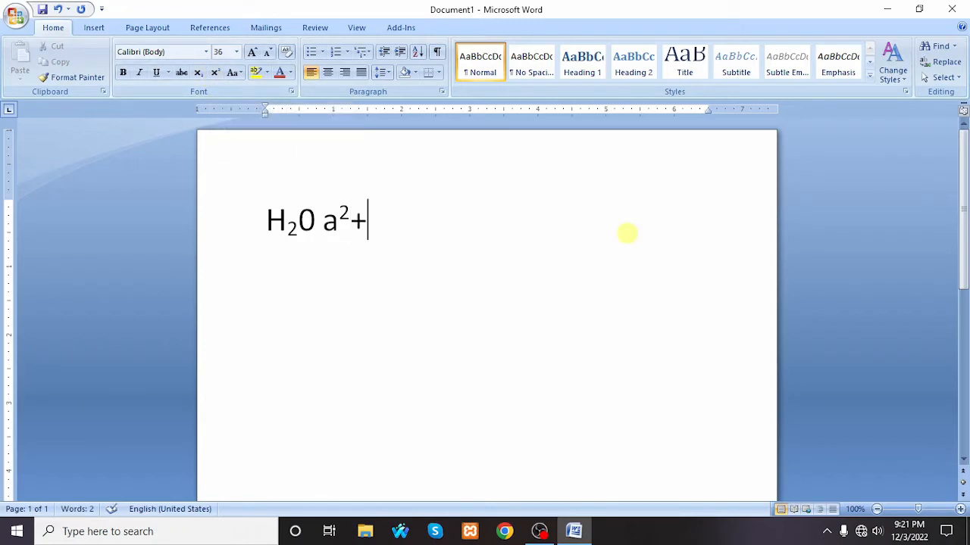
pyautogui.write('b2')
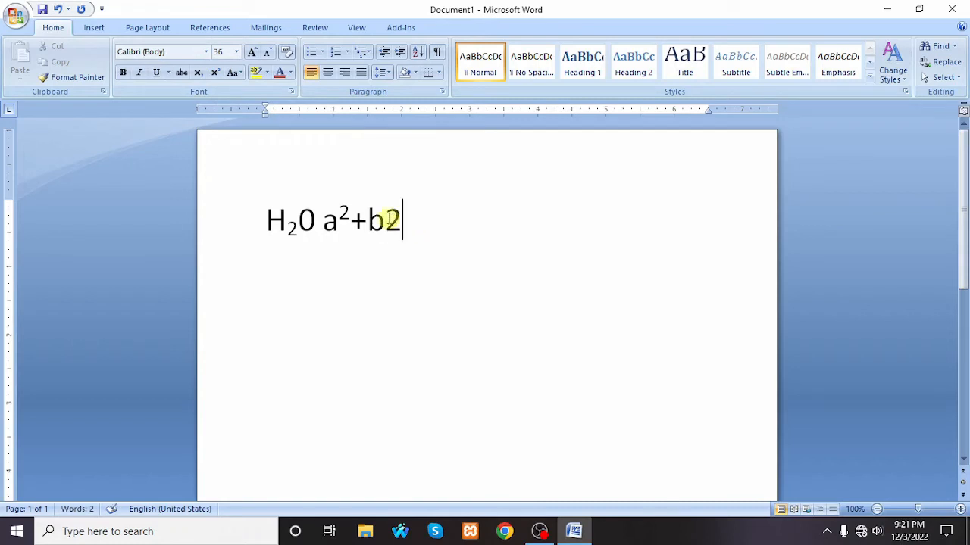
pyautogui.moveTo(389, 219); pyautogui.dragTo(403, 218)
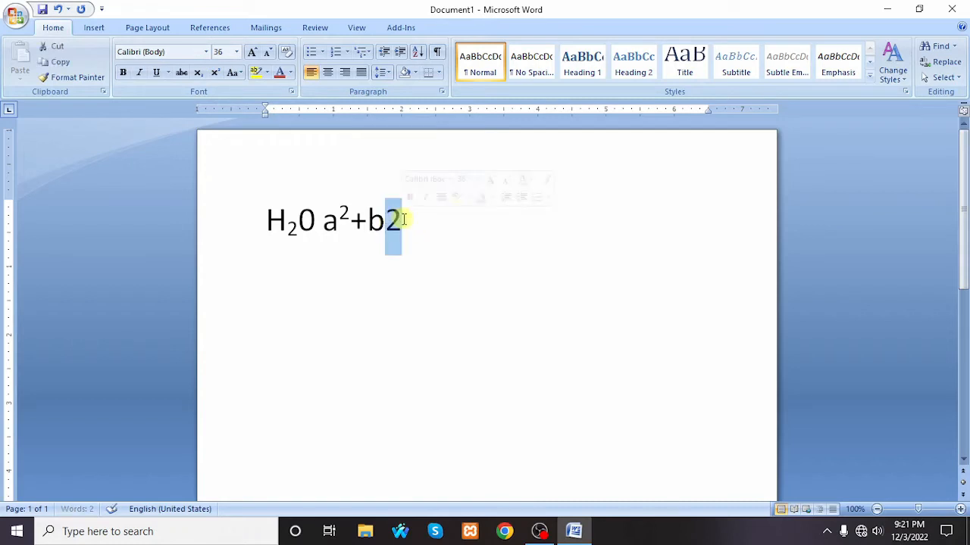
pyautogui.click(216, 72)
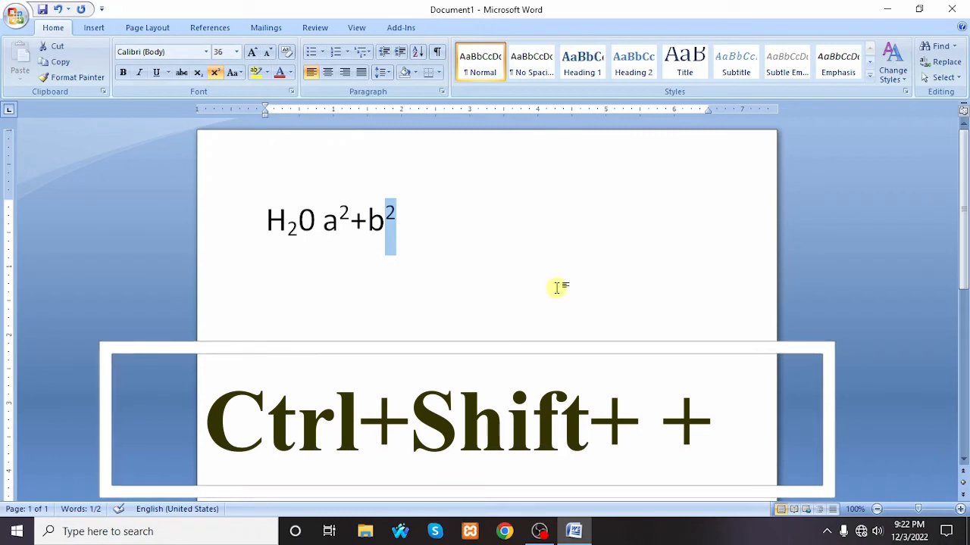
# Toggle the superscript formatting of the 2 after b off and on twice
pyautogui.hotkey('ctrl', 'shift', '+')
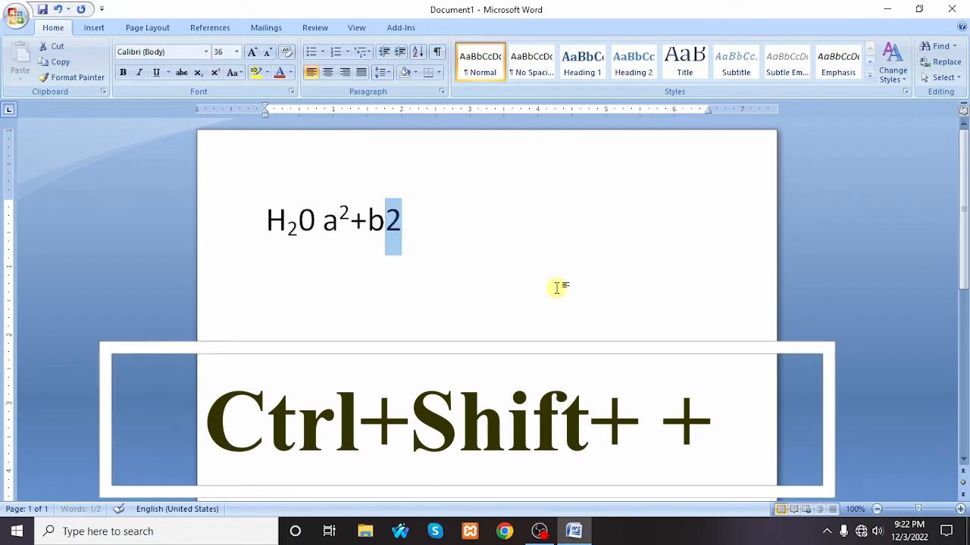
pyautogui.hotkey('ctrl', 'shift', '+')
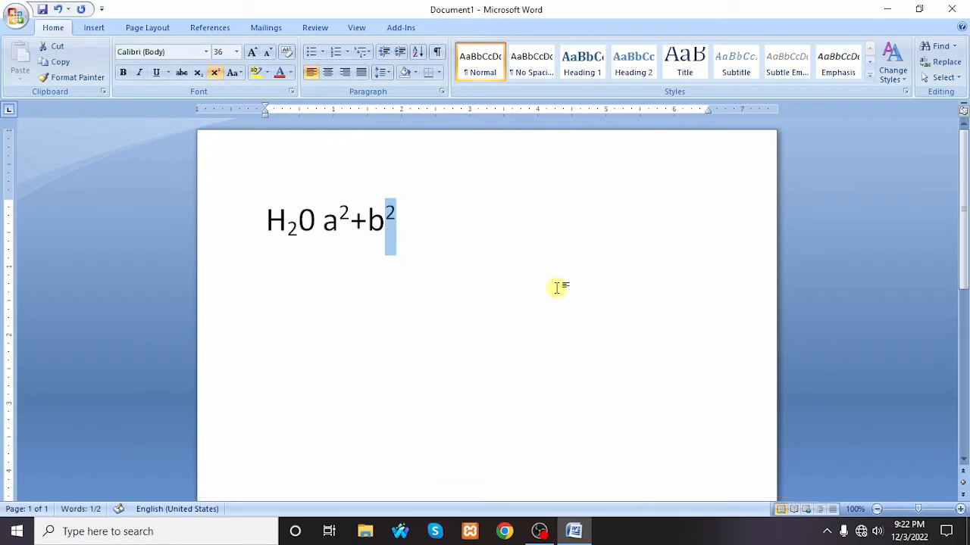
pyautogui.hotkey('ctrl', 'shift', '+')
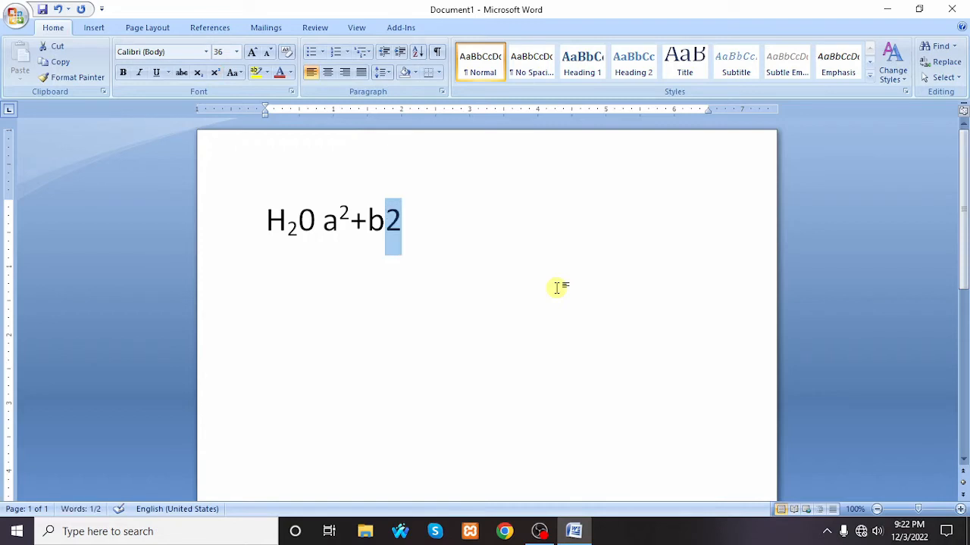
pyautogui.hotkey('ctrl', 'shift', '+')
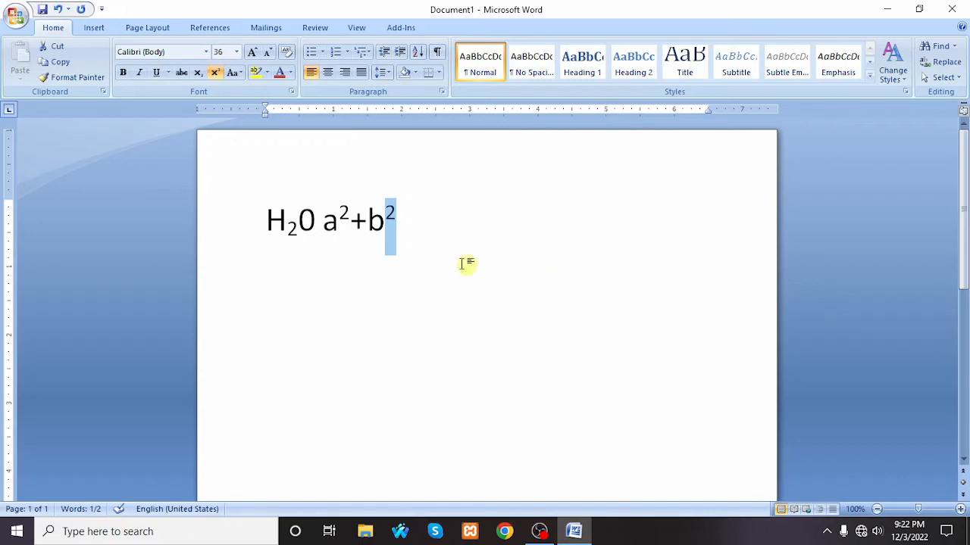
# Turn off superscript at the end of the formula line and write "Bangladesh is my motherland." below it
pyautogui.click(406, 235)
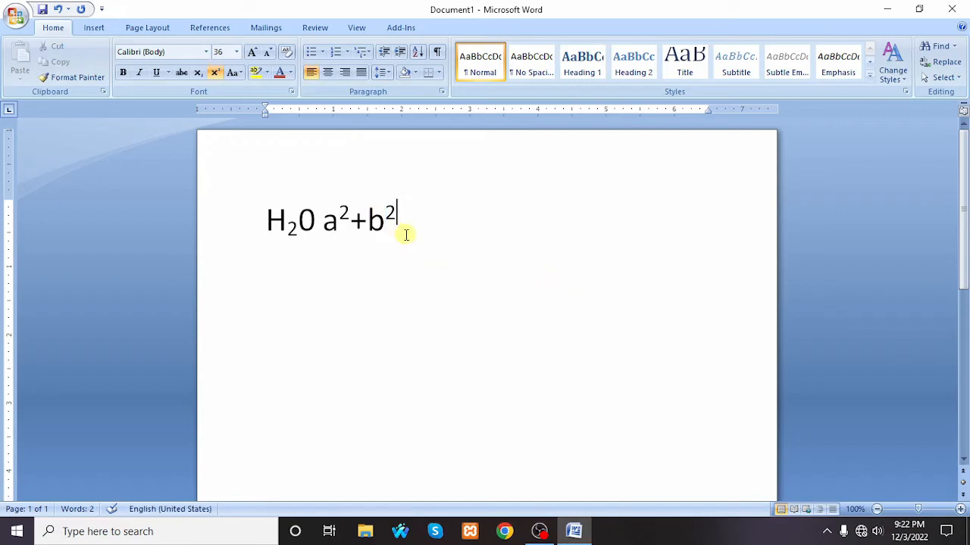
pyautogui.hotkey('ctrl', 'shift', '=')
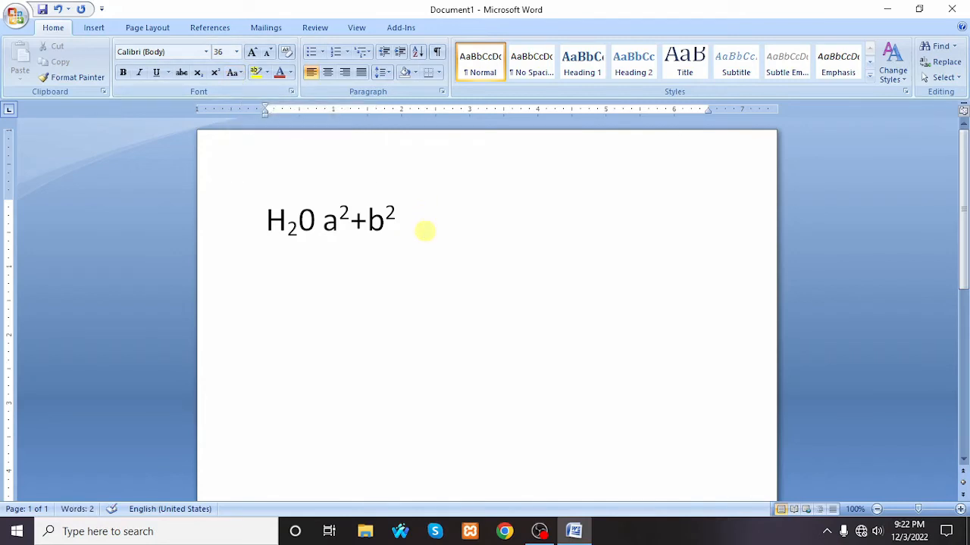
pyautogui.write('Bangladesh is my motherland.')
# Change the case of the whole Bangladesh sentence to UPPERCASE and deselect it
pyautogui.moveTo(712, 335); pyautogui.dragTo(287, 335)
pyautogui.click(233, 72)
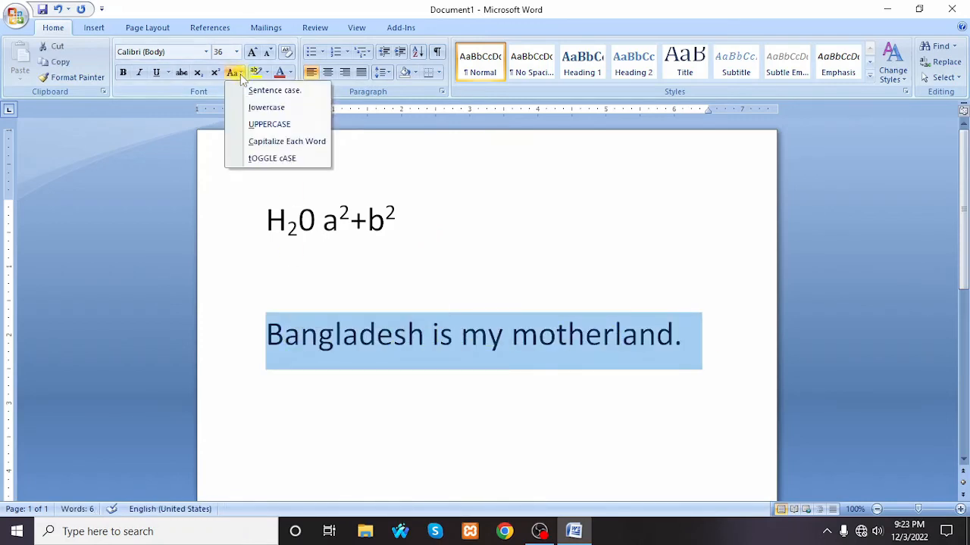
pyautogui.click(266, 125)
pyautogui.click(336, 387)
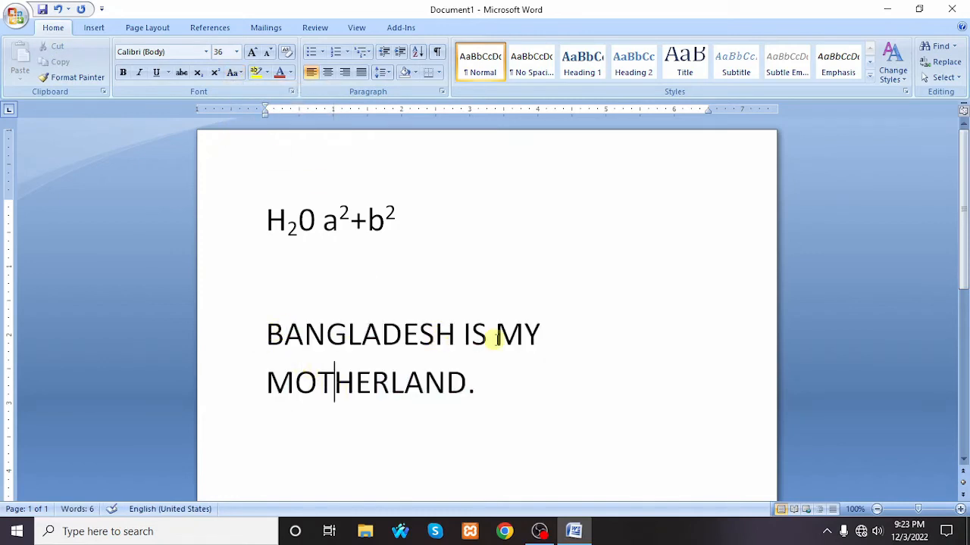
# Change the case of the whole Bangladesh sentence to lowercase and deselect it
pyautogui.moveTo(484, 382); pyautogui.dragTo(266, 341)
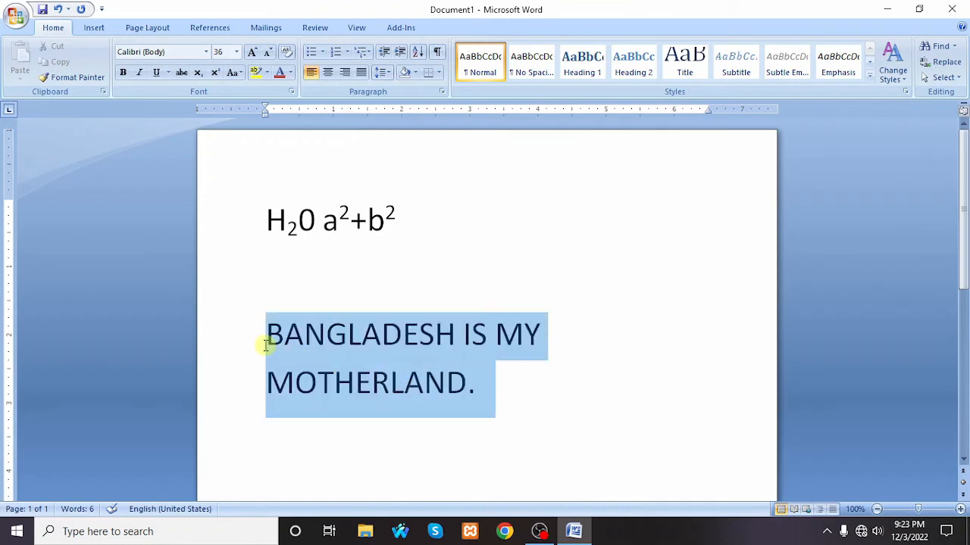
pyautogui.click(233, 71)
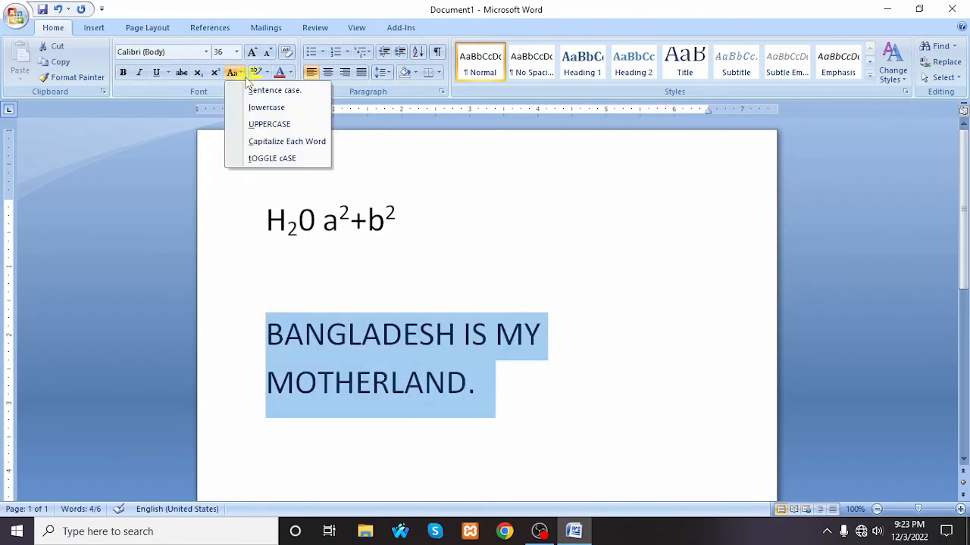
pyautogui.click(267, 107)
pyautogui.click(353, 380)
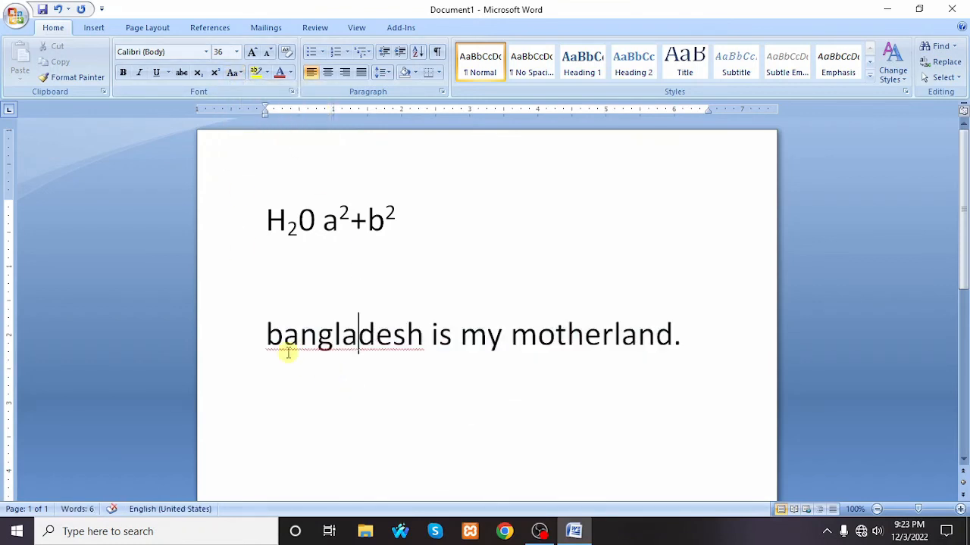
# Change the case of the whole Bangladesh sentence to Sentence case and deselect it
pyautogui.tripleClick(704, 336)
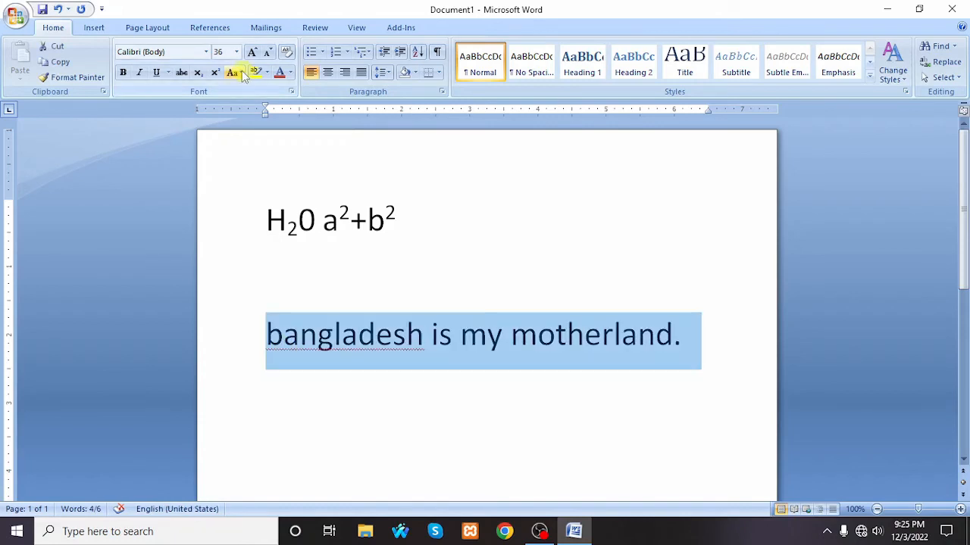
pyautogui.click(237, 72)
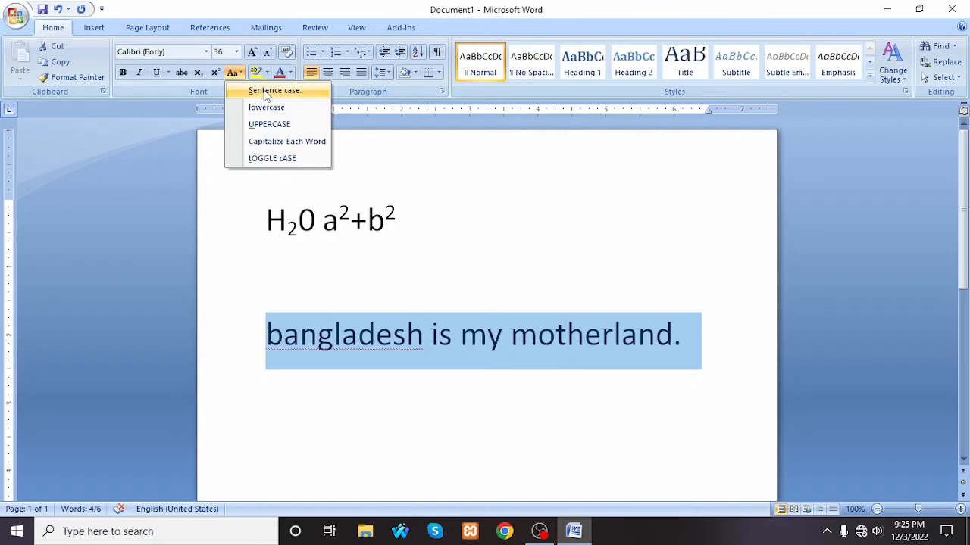
pyautogui.click(265, 91)
pyautogui.click(277, 342)
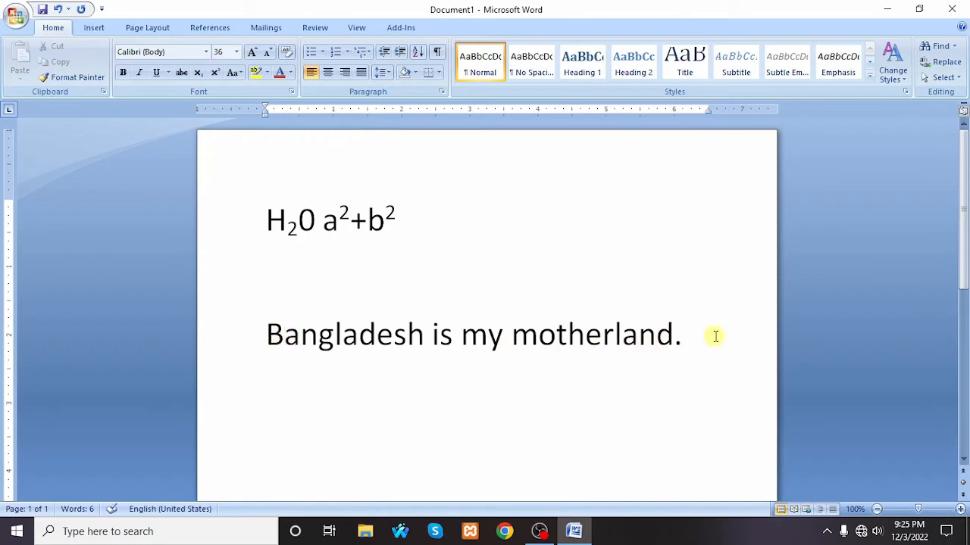
# Apply the tOGGLE cASE option to the whole Bangladesh sentence and deselect it
pyautogui.moveTo(712, 336); pyautogui.dragTo(217, 335)
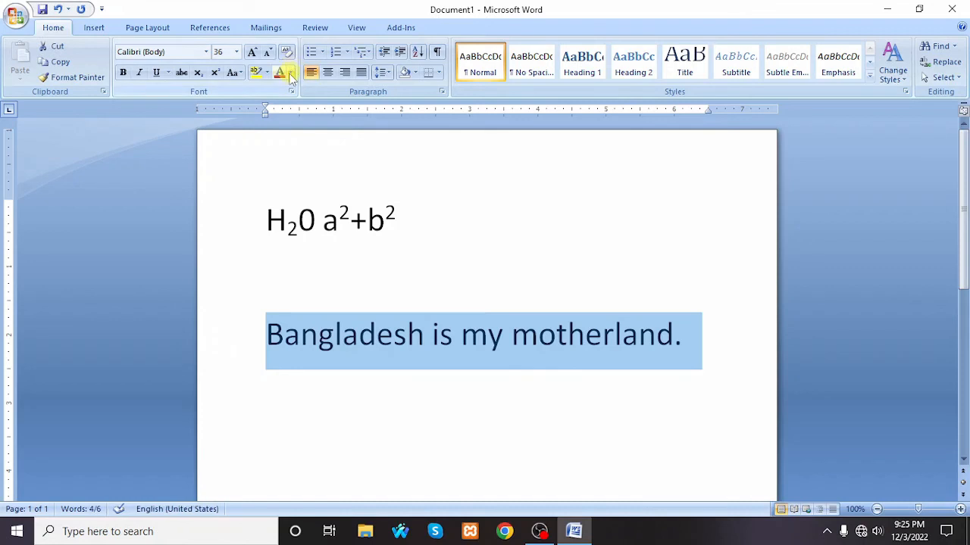
pyautogui.click(239, 72)
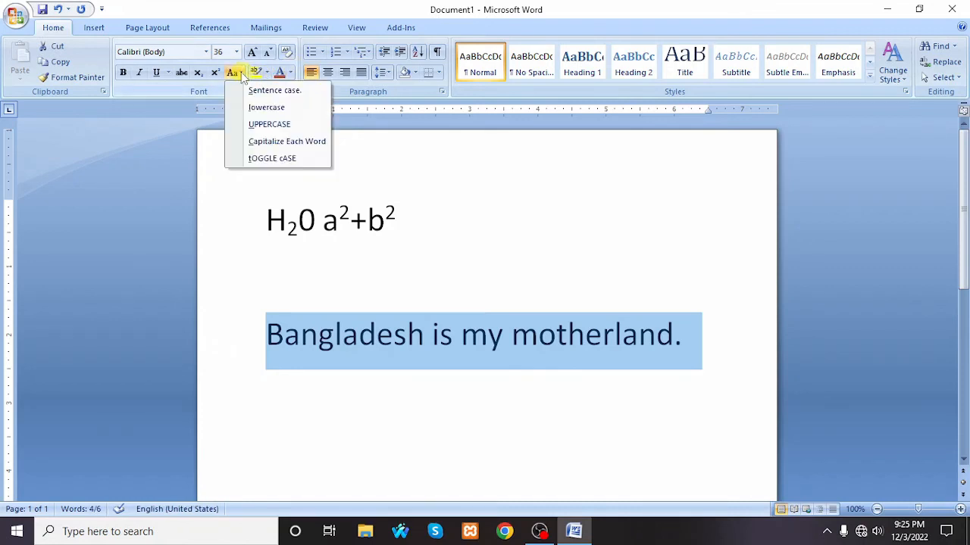
pyautogui.click(283, 157)
pyautogui.click(292, 337)
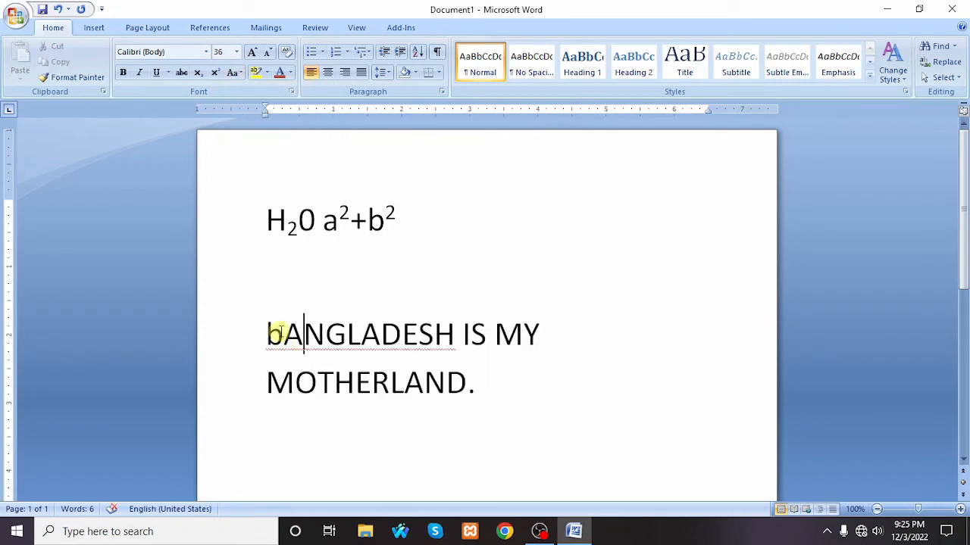
# Apply the Capitalize Each Word option to the whole Bangladesh sentence and deselect it
pyautogui.tripleClick(465, 383)
pyautogui.click(235, 73)
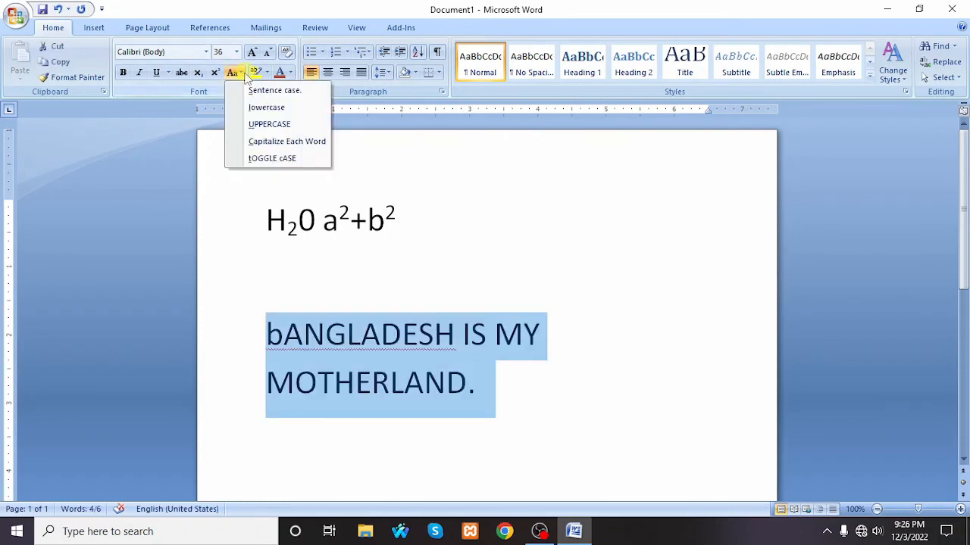
pyautogui.click(288, 142)
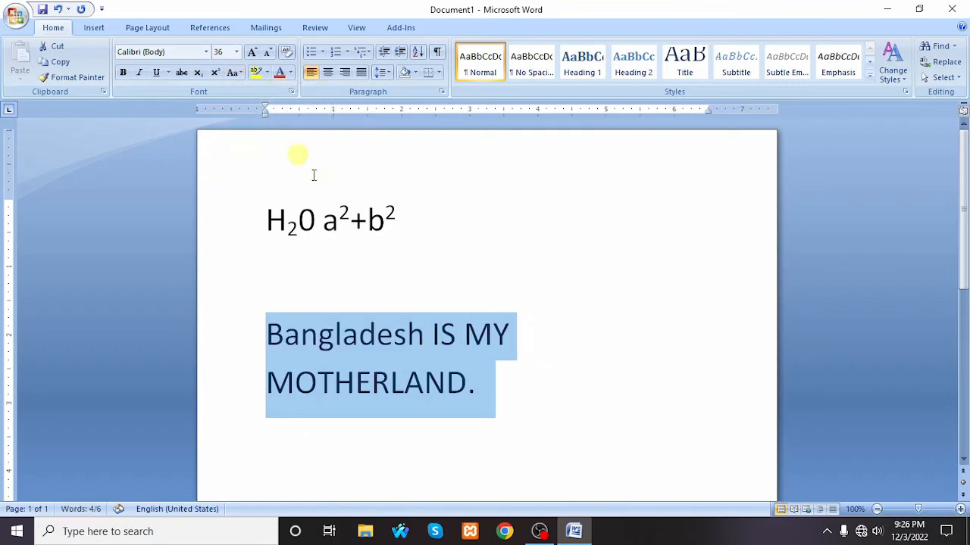
pyautogui.click(341, 336)
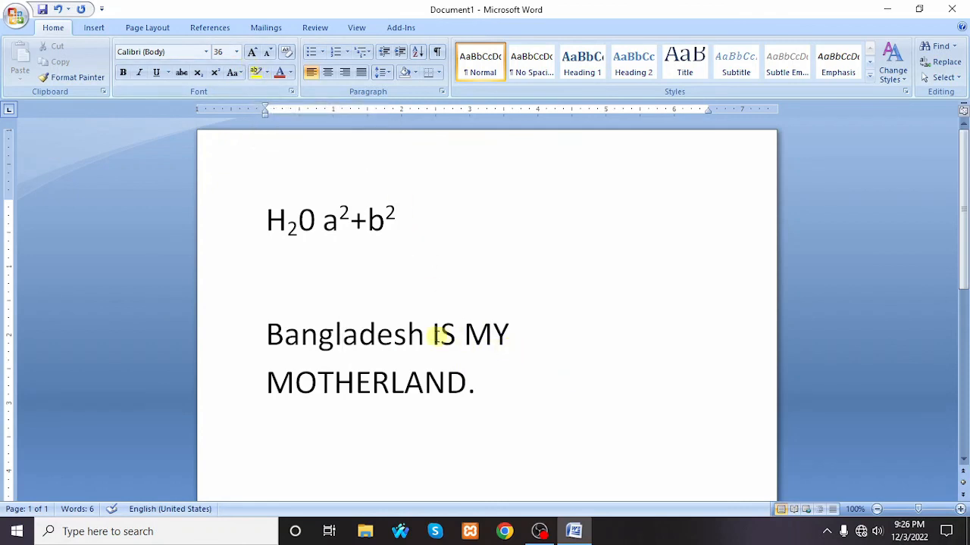
# Highlight the word "Bangladesh" in yellow and deselect it
pyautogui.moveTo(427, 334); pyautogui.dragTo(270, 345)
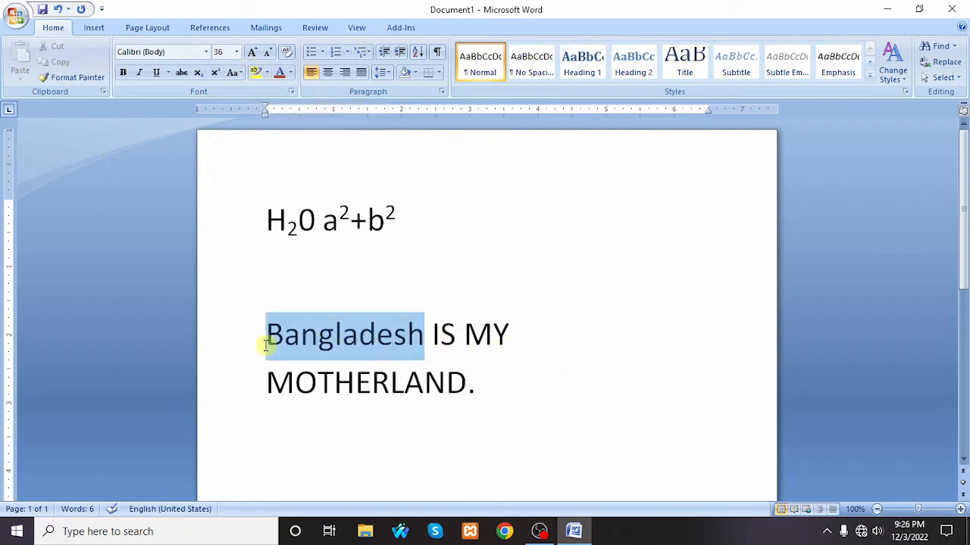
pyautogui.click(257, 73)
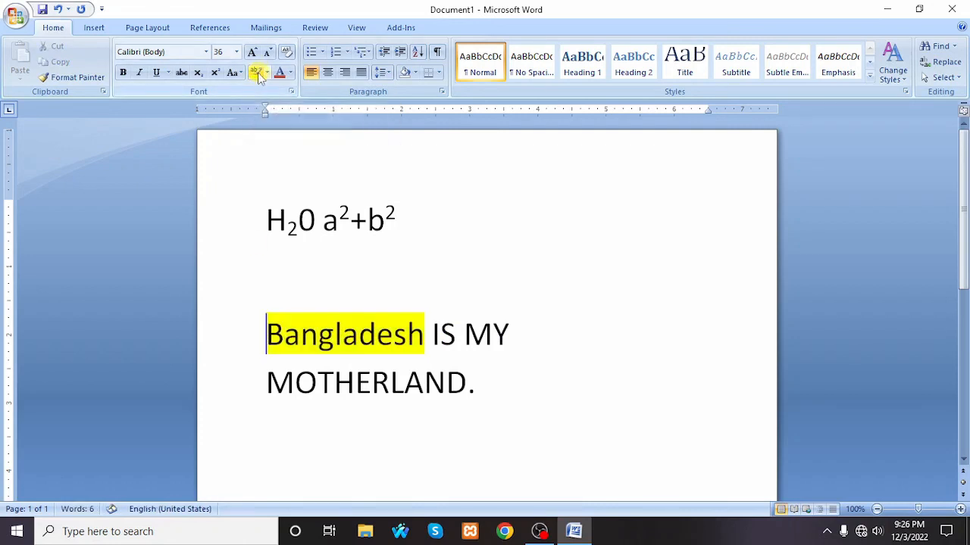
pyautogui.click(391, 383)
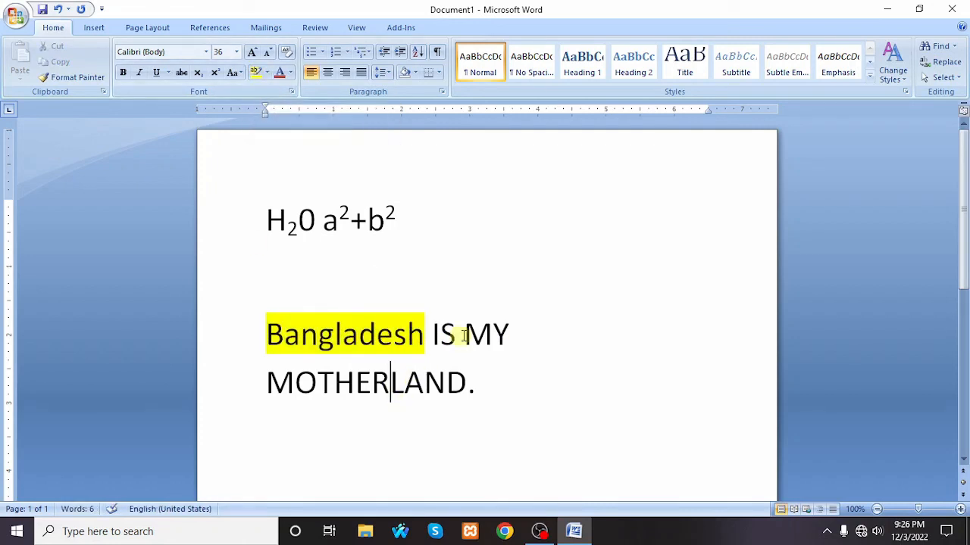
# Highlight the word "MY" in the sentence with blue and deselect it
pyautogui.moveTo(467, 334); pyautogui.dragTo(511, 336)
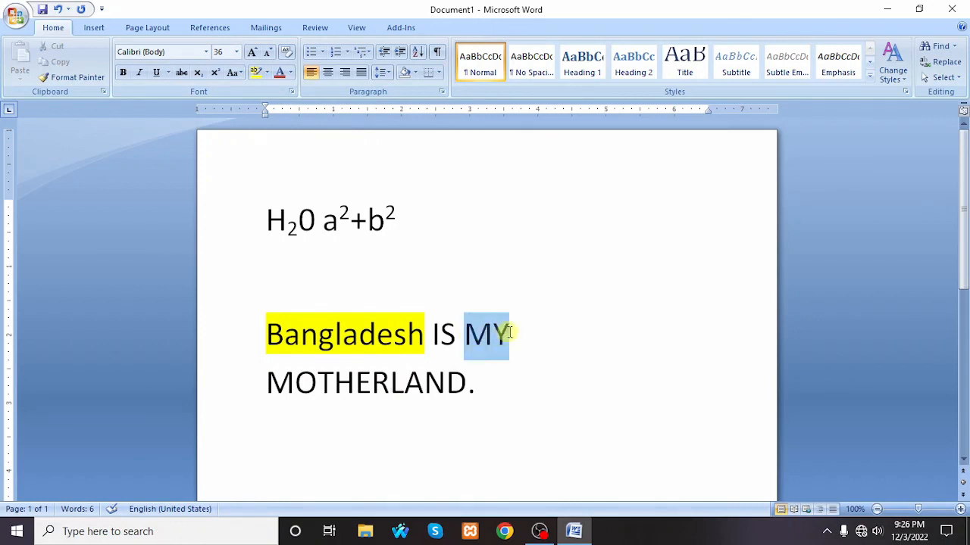
pyautogui.click(267, 73)
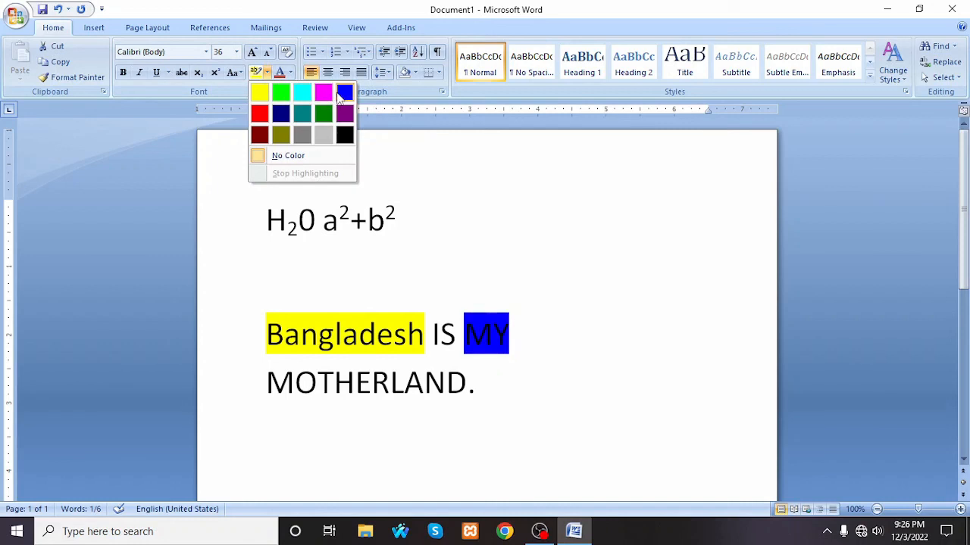
pyautogui.click(345, 92)
pyautogui.click(383, 185)
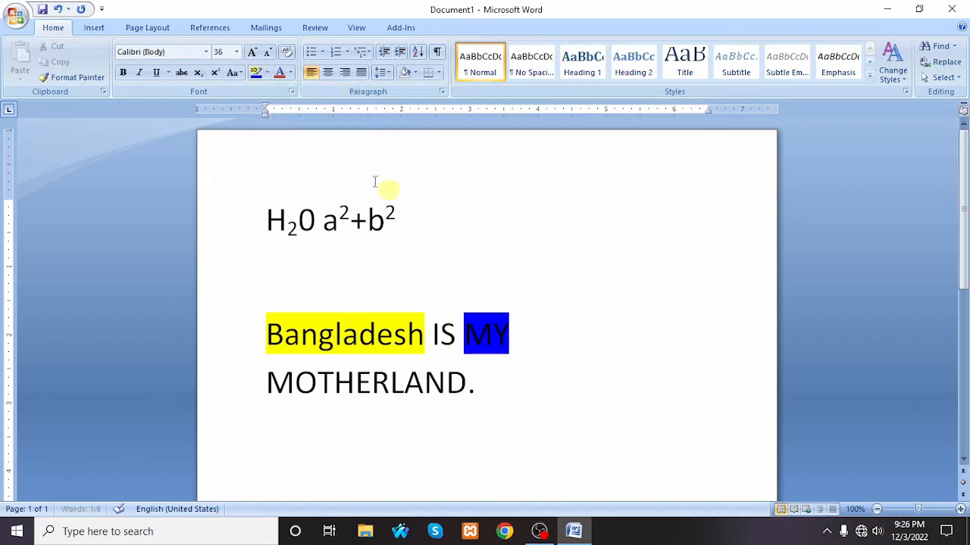
pyautogui.click(293, 72)
pyautogui.click(267, 73)
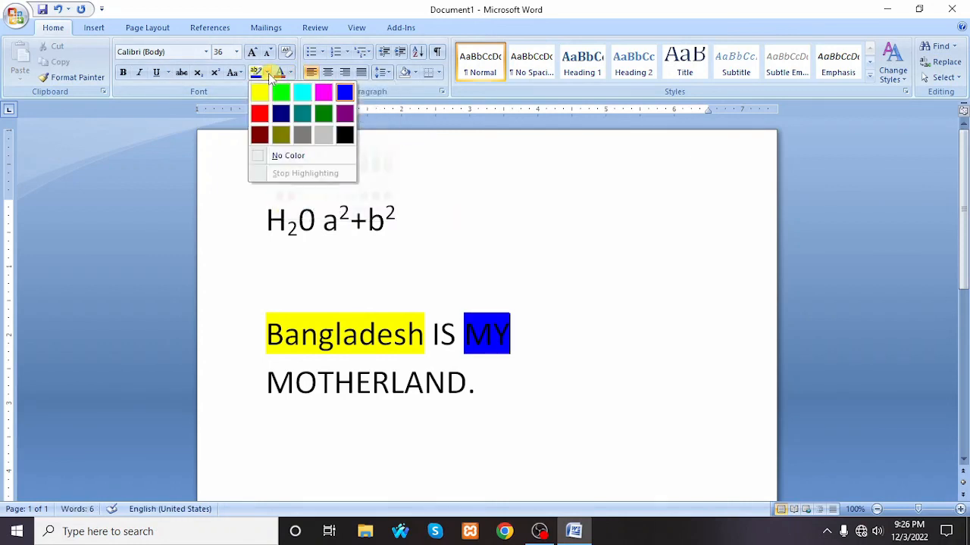
pyautogui.click(472, 384)
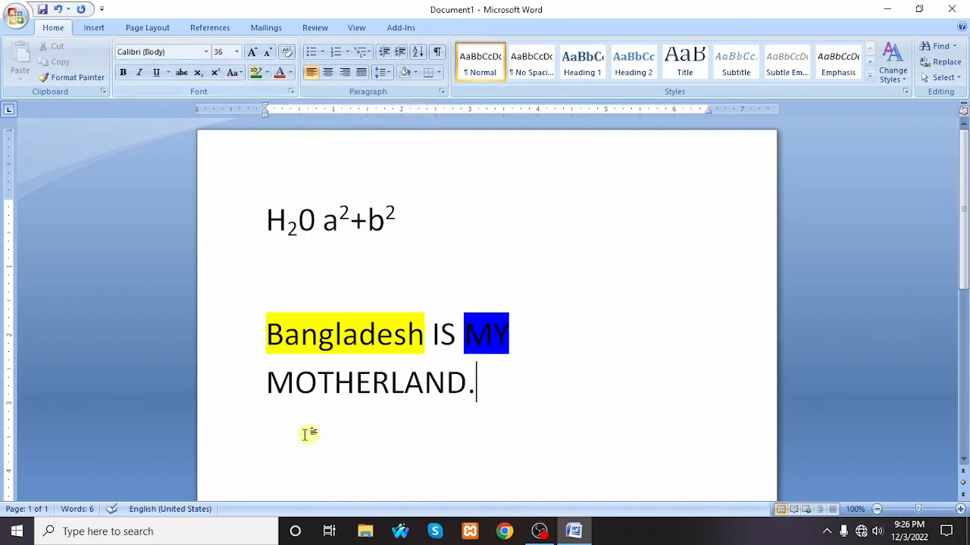
# Set the font color of the word "MOTHERLAND" to the darkest orange theme color and deselect it
pyautogui.moveTo(267, 384); pyautogui.dragTo(465, 383)
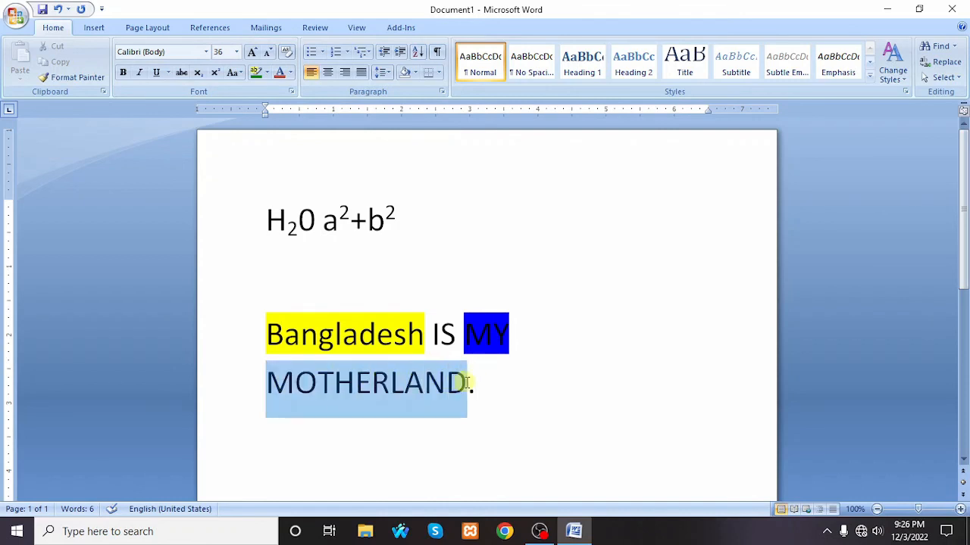
pyautogui.click(290, 73)
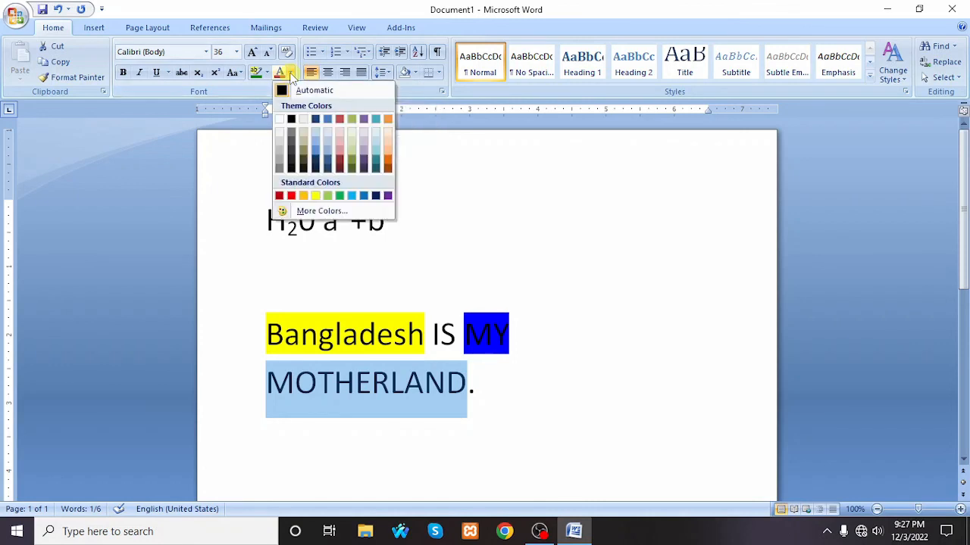
pyautogui.click(388, 168)
pyautogui.click(489, 402)
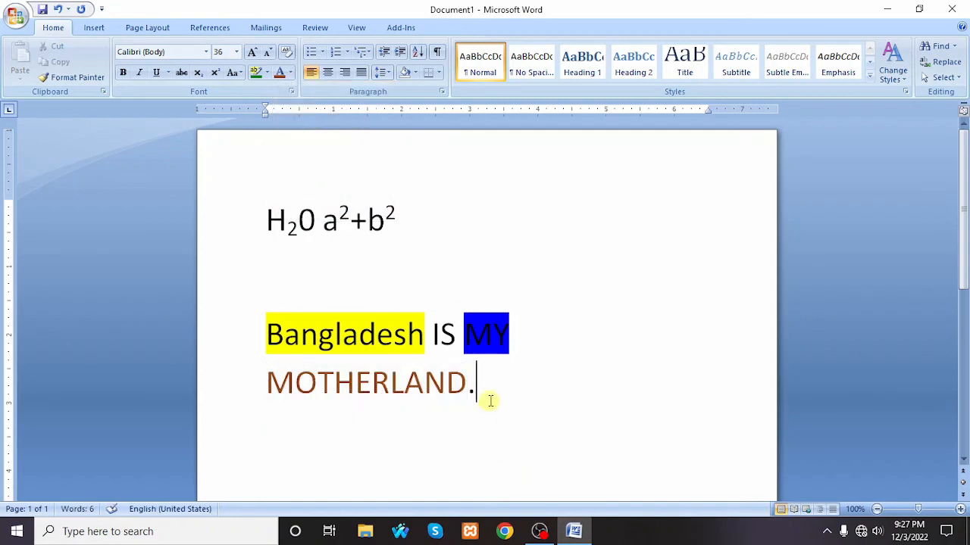